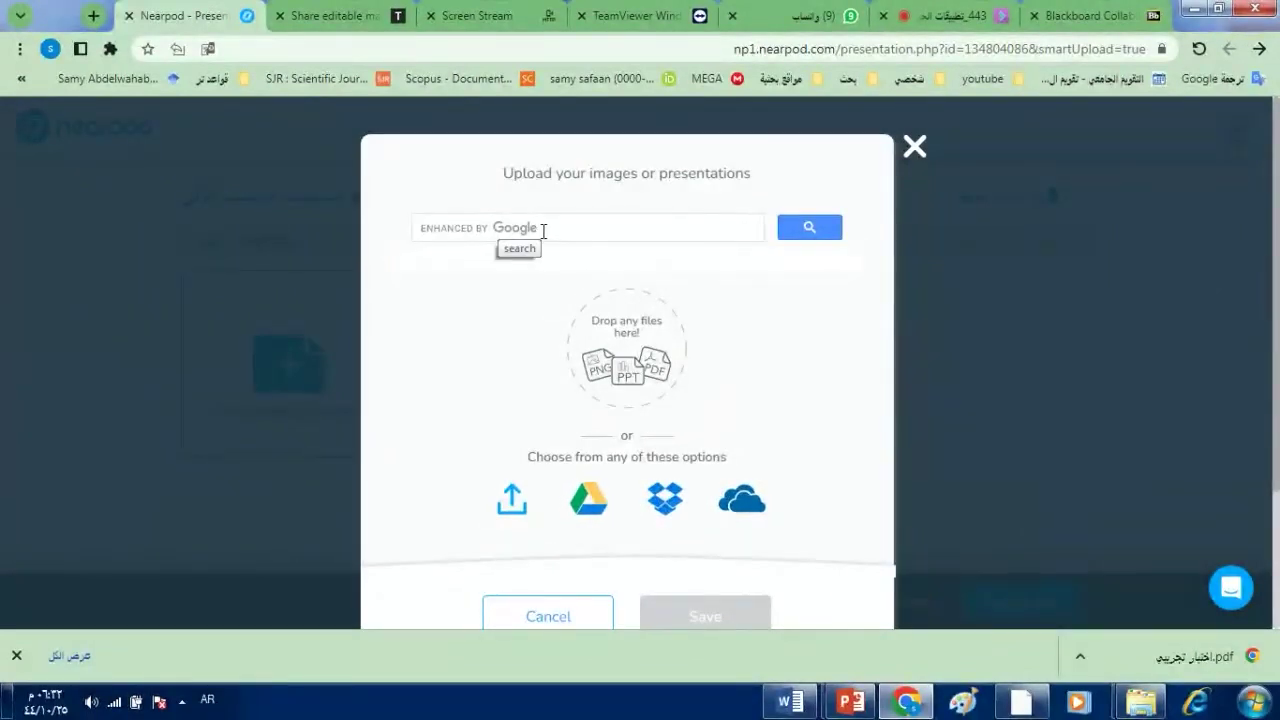
- Upload the PowerPoint file a1 from the computer's Pictures library into the lesson
click(511, 500)
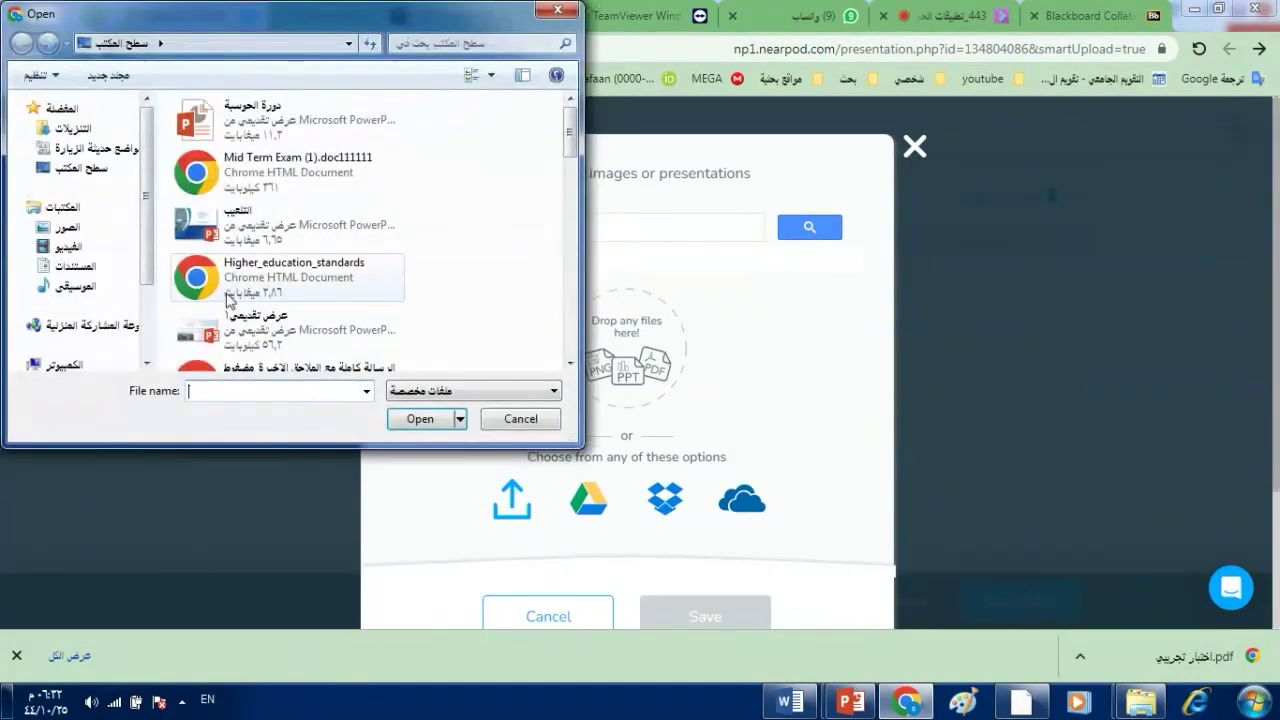
click(89, 236)
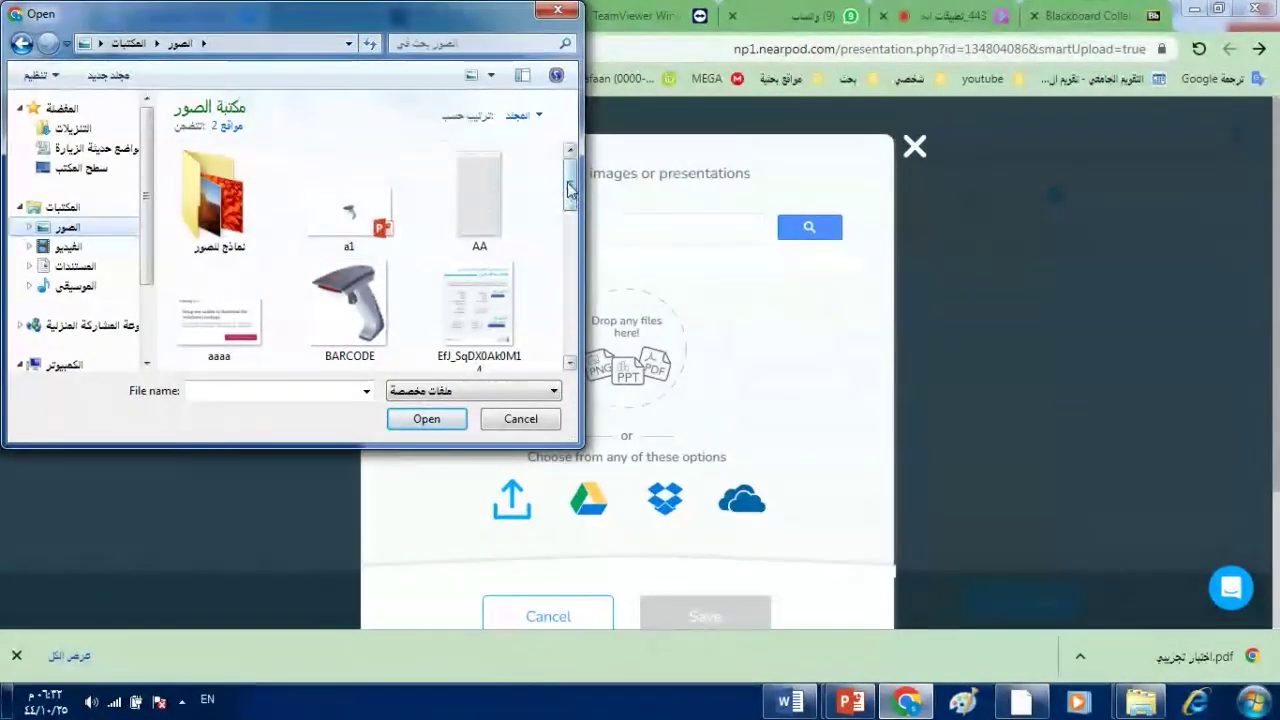
mouse_move(570, 190)
mouse_down()
mouse_move(568, 342)
mouse_move(573, 186)
mouse_up()
click(340, 193)
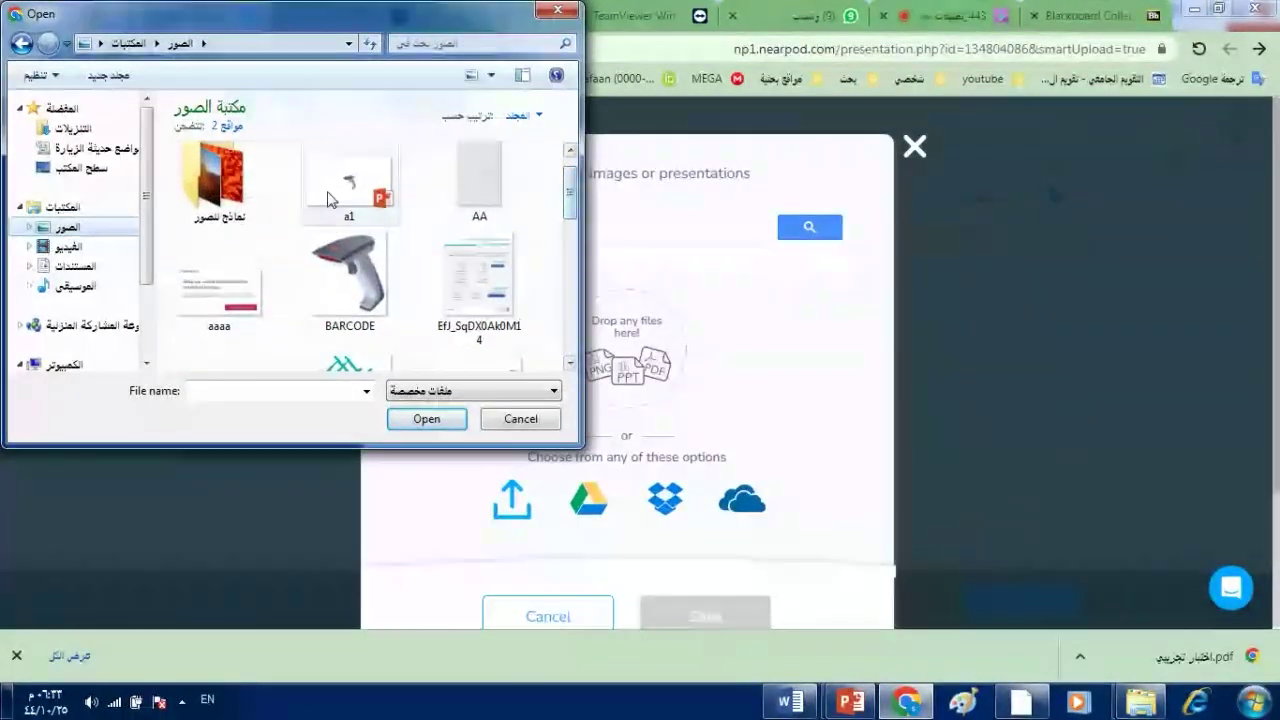
drag(340, 193, 653, 384)
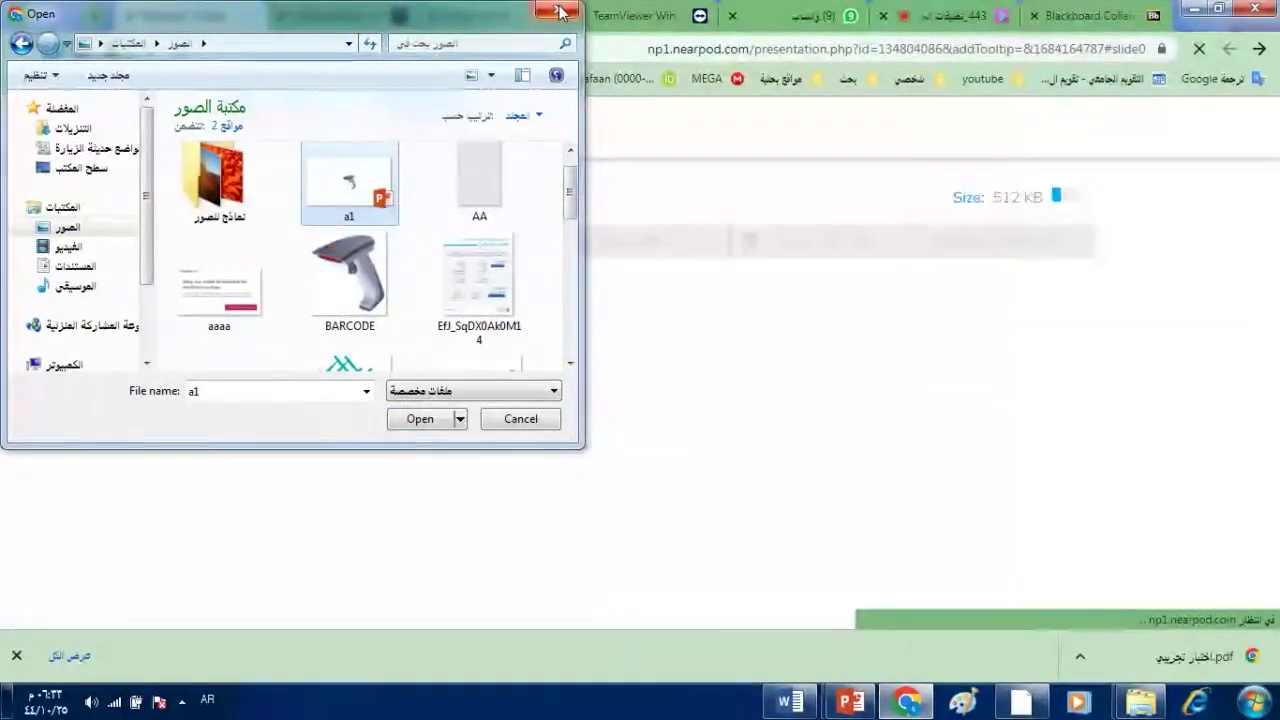
click(559, 12)
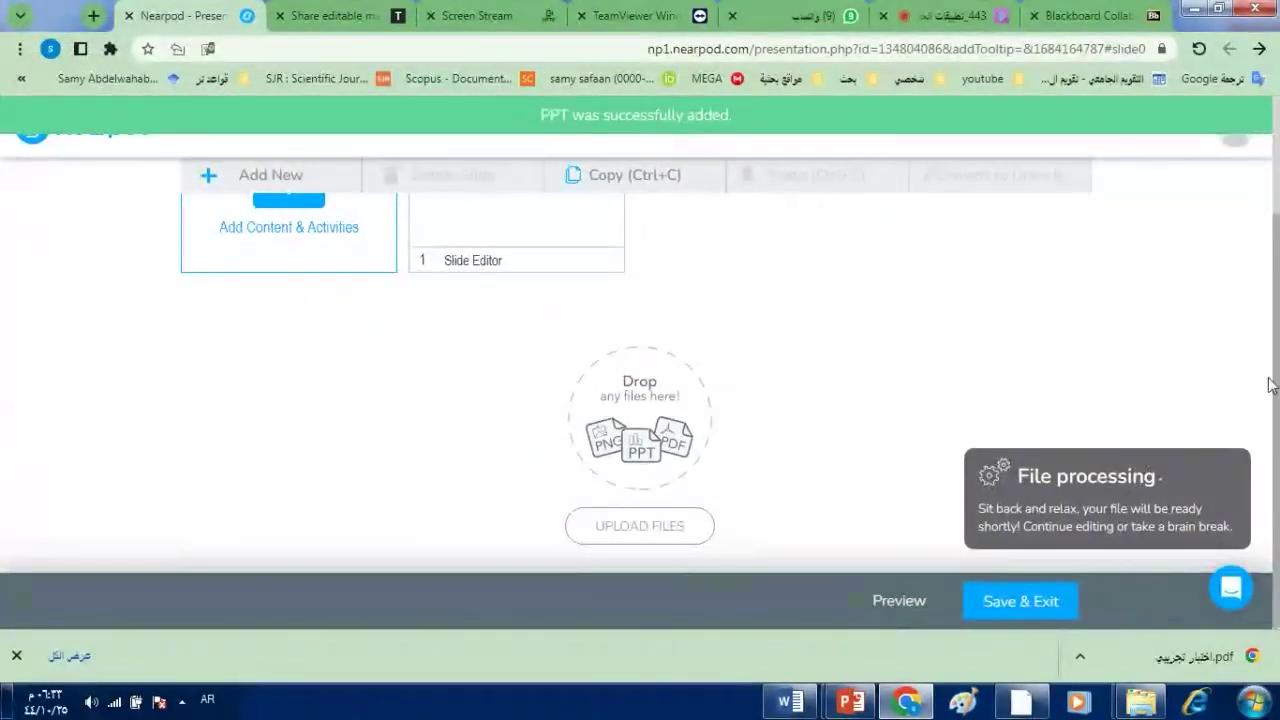
drag(1277, 377, 1277, 255)
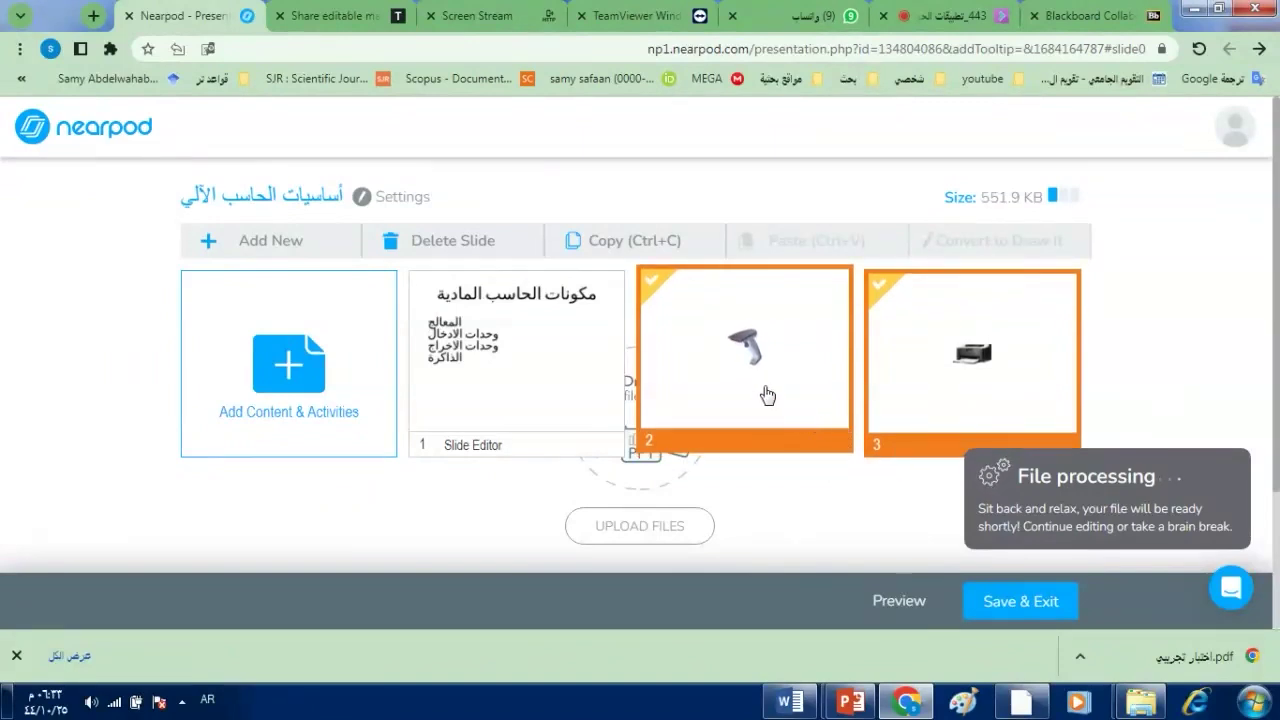
- Reorder the lesson slides so the barcode scanner comes first, the text slide second and the printer third
drag(756, 384, 531, 391)
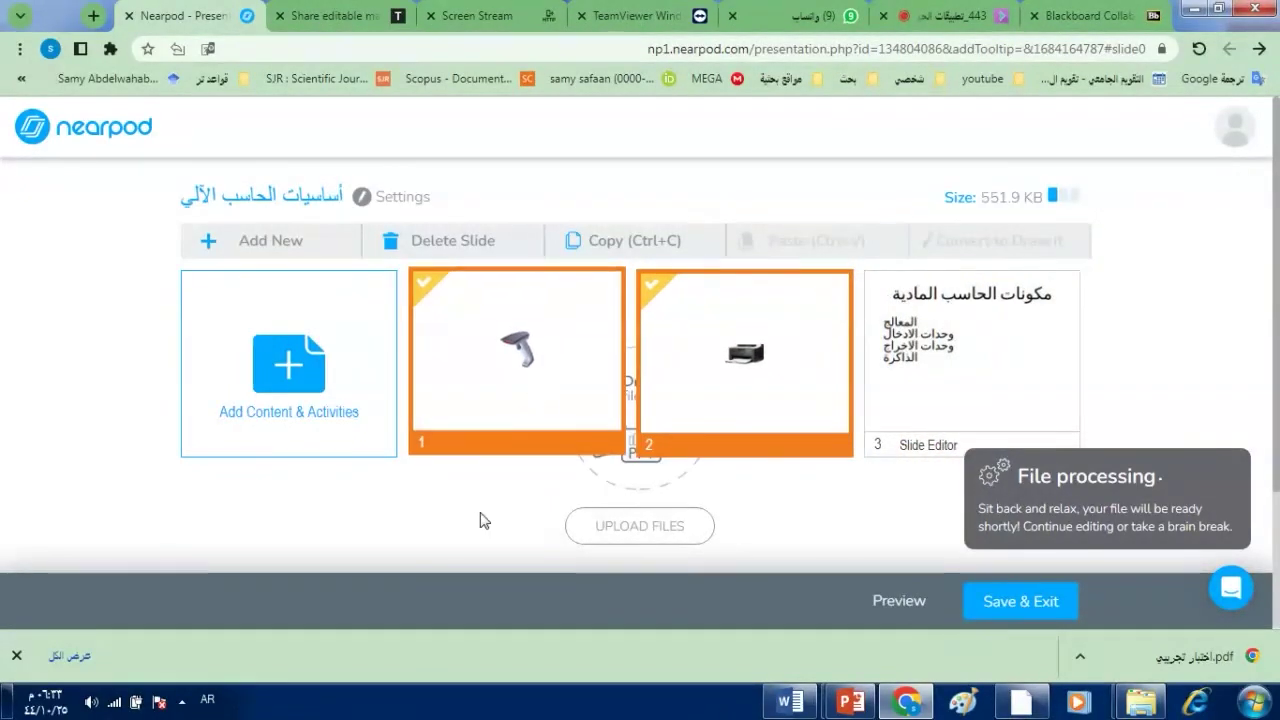
click(515, 427)
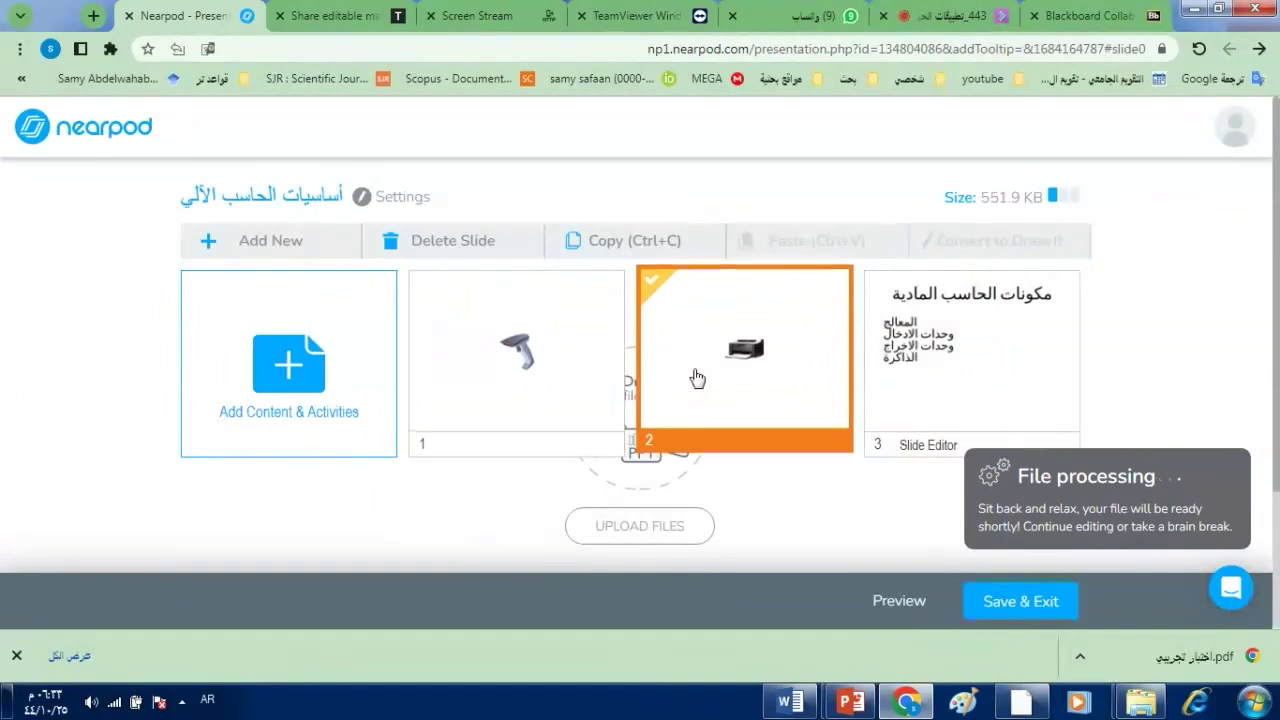
drag(697, 378, 931, 371)
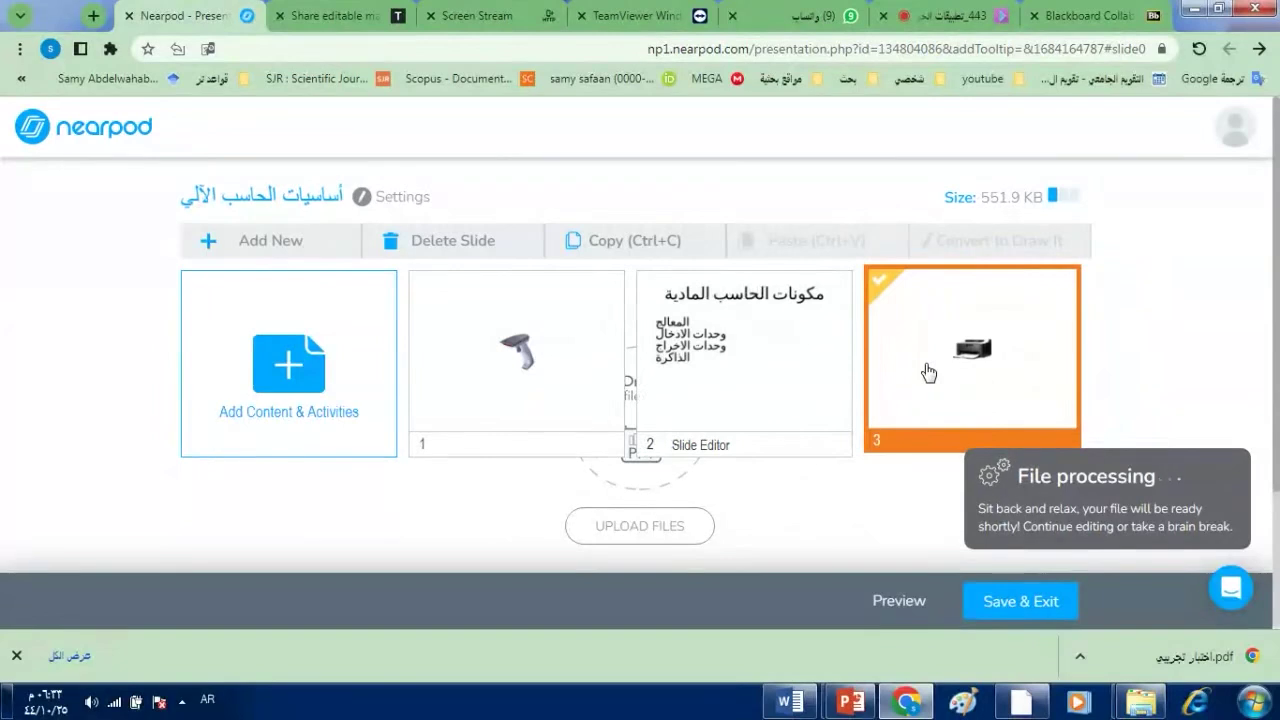
- Add a Quiz activity to the lesson and start writing its first question
click(287, 243)
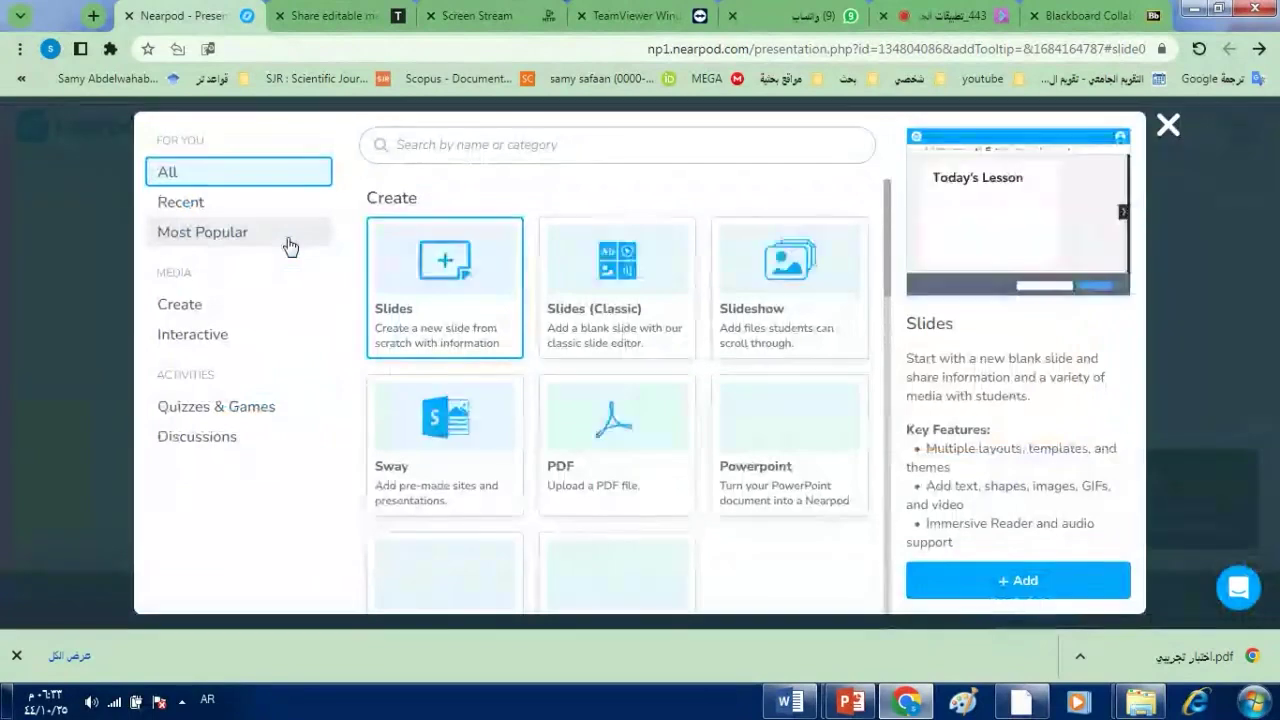
drag(888, 228, 890, 448)
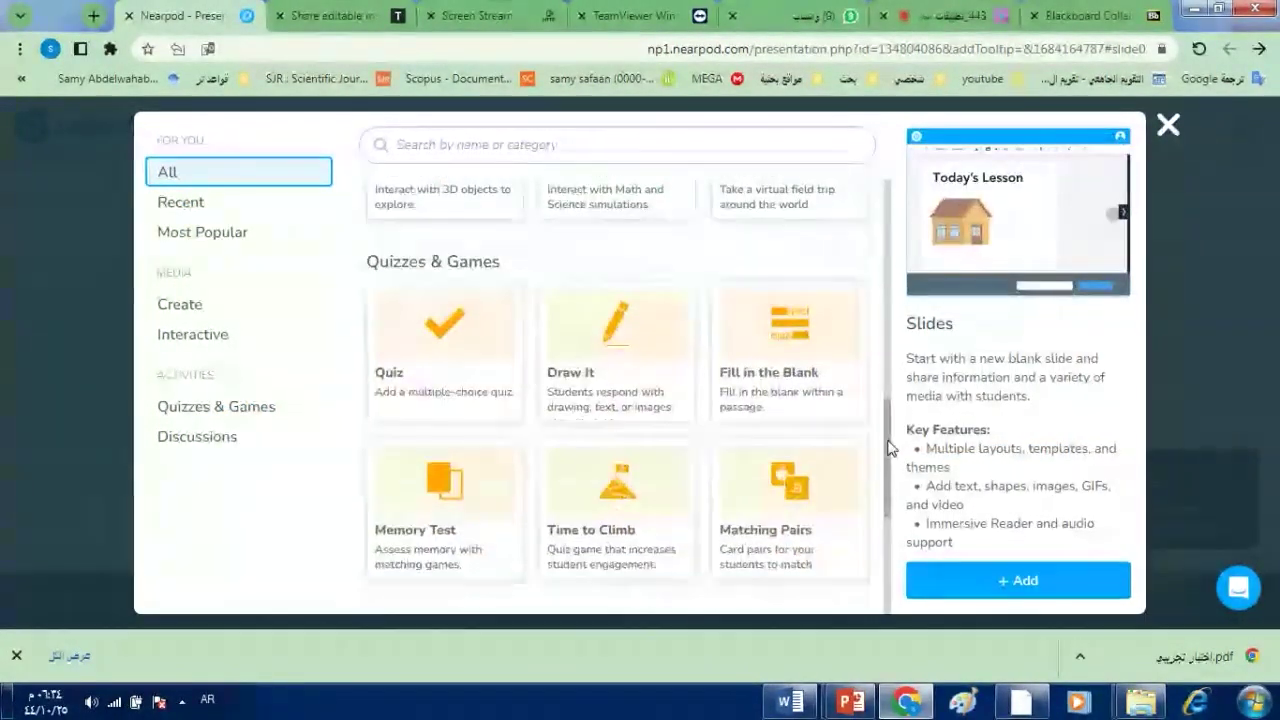
click(445, 385)
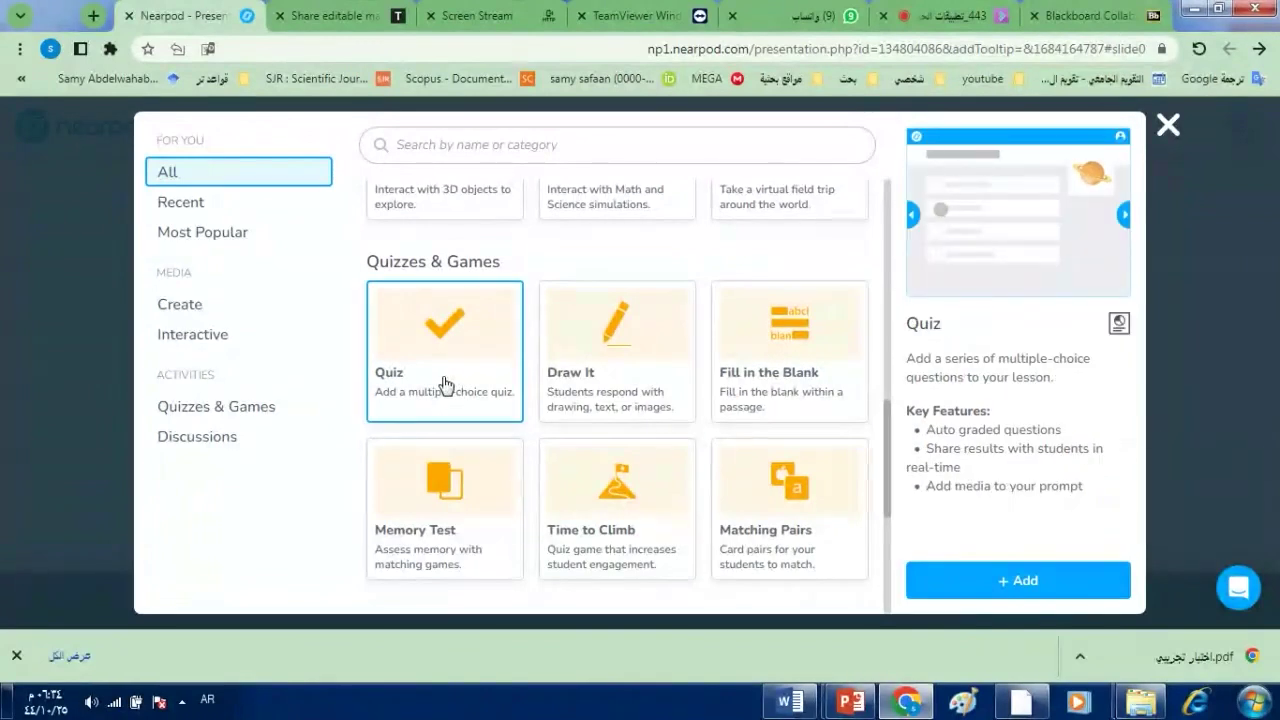
click(980, 586)
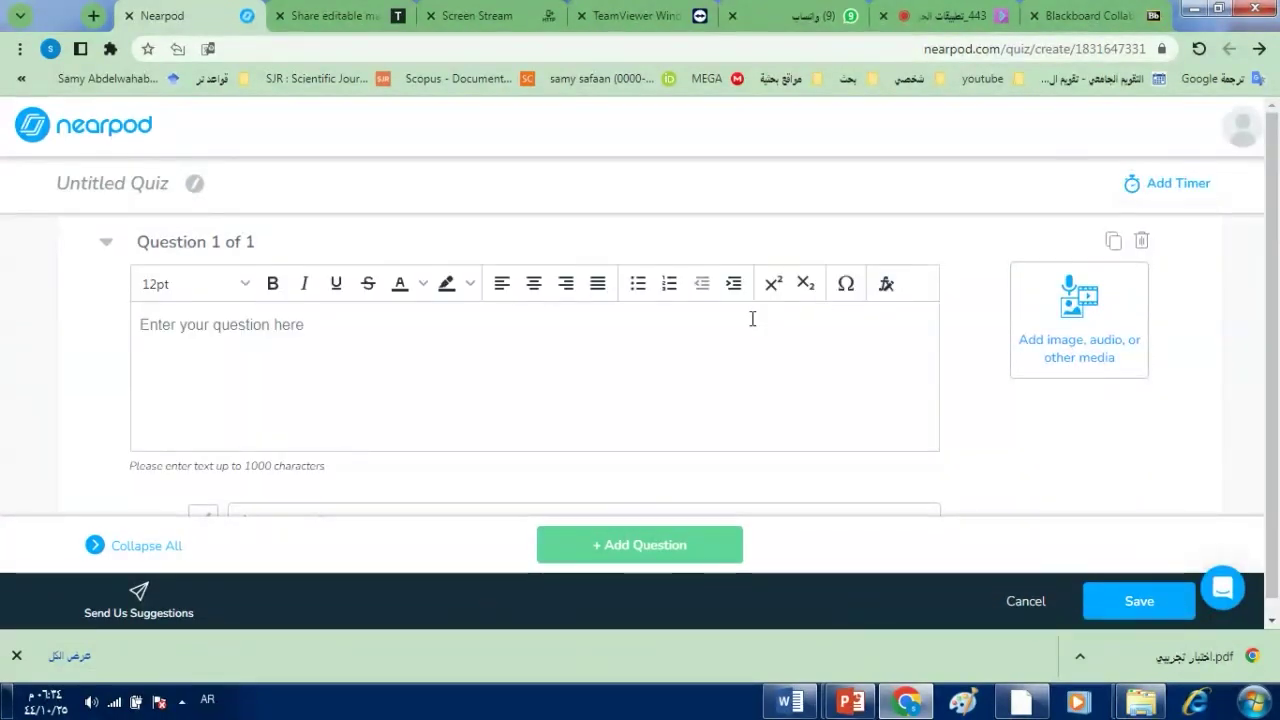
click(287, 325)
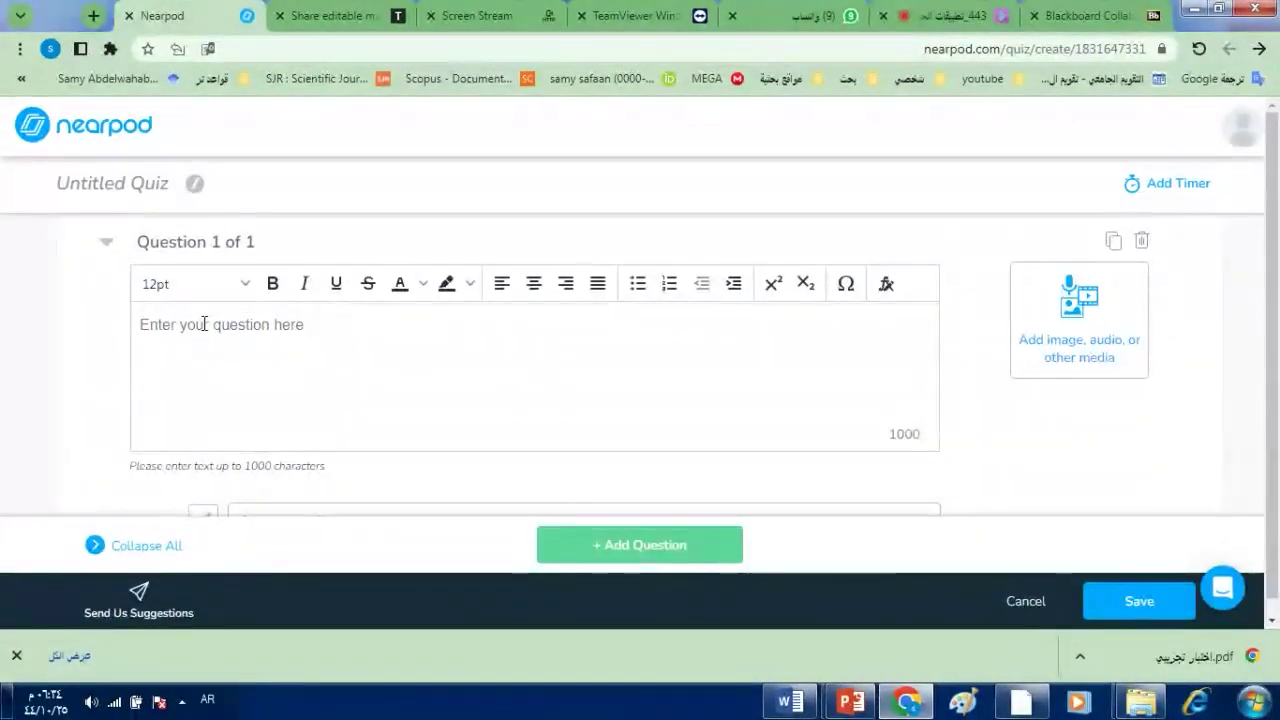
text(م)
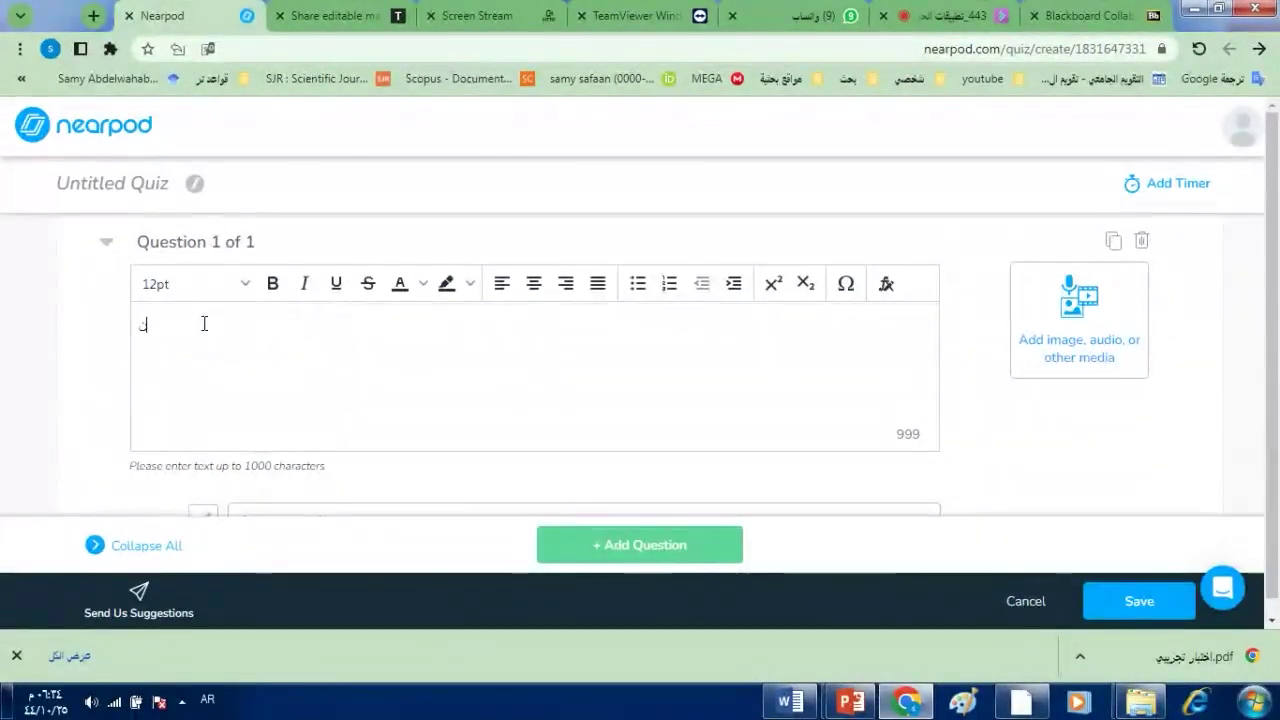
key(BackSpace)
key(alt+shift)
text(.h)
text(p]m )
text(llh g)
text(d lk)
text( hgl;,khj)
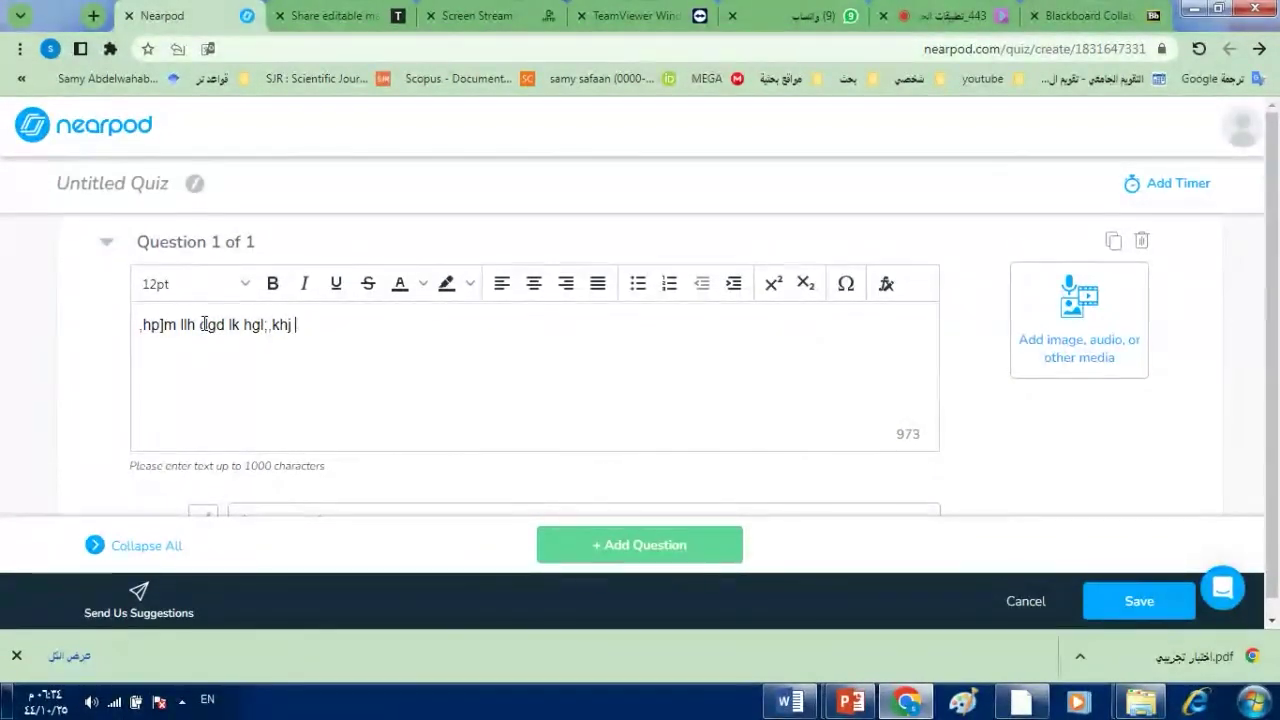
key(BackSpace)
key(BackSpace)
key(BackSpace)
key(BackSpace)
key(BackSpace)
key(BackSpace)
key(BackSpace)
key(BackSpace)
key(BackSpace)
key(BackSpace)
key(BackSpace)
key(alt+shift)
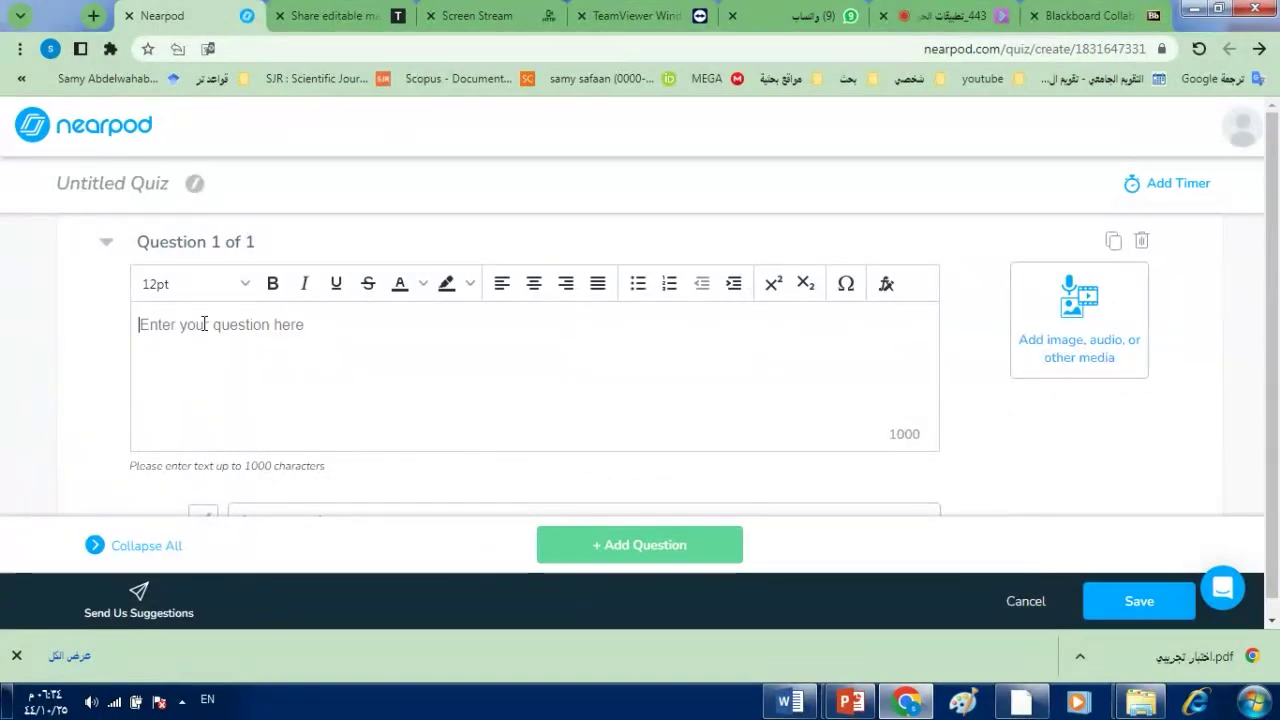
- Enter "واحدة مما يلي من المكونات المادية" as the text of the first quiz question
text(واحدة مما يلي من المكون)
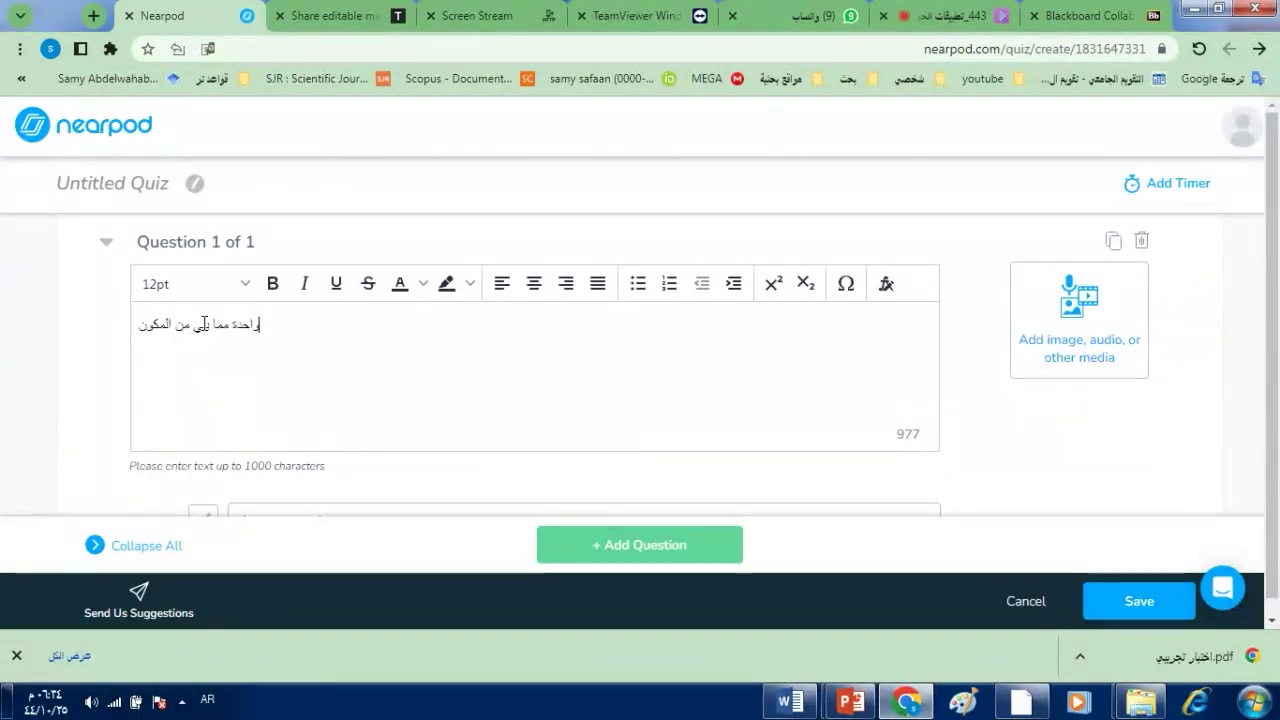
text(ات الما)
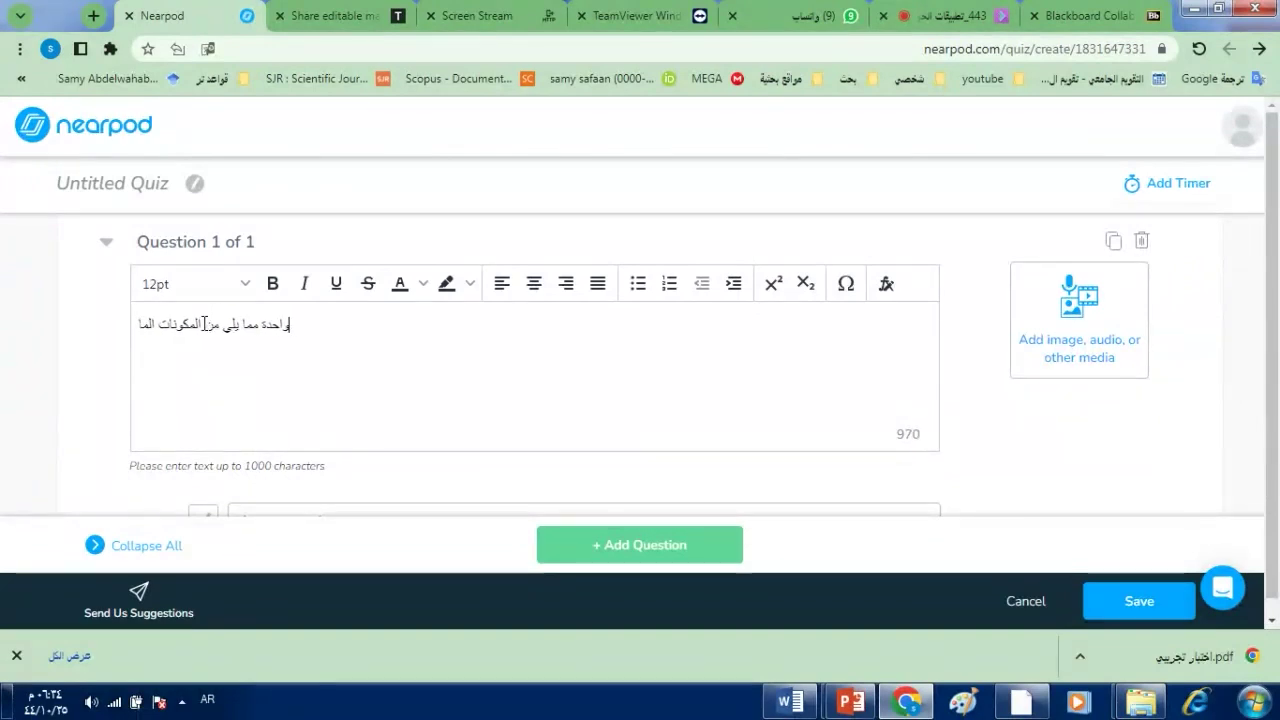
text(دية)
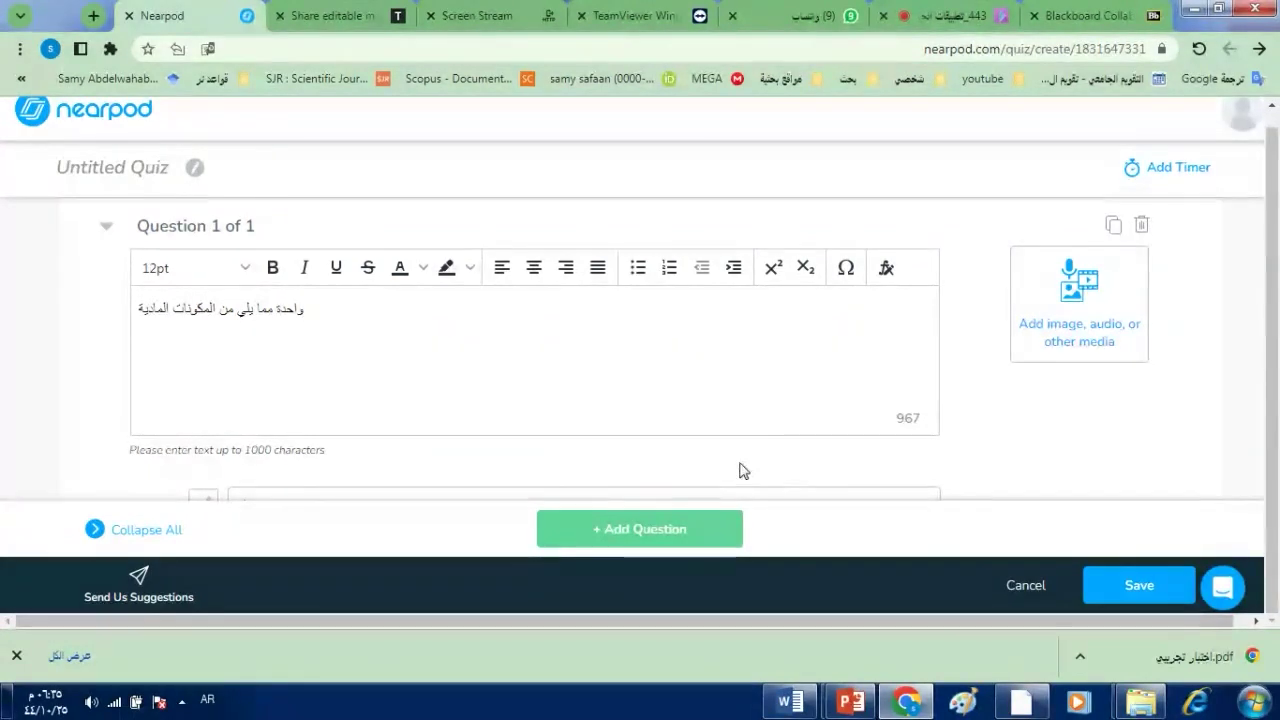
click(516, 489)
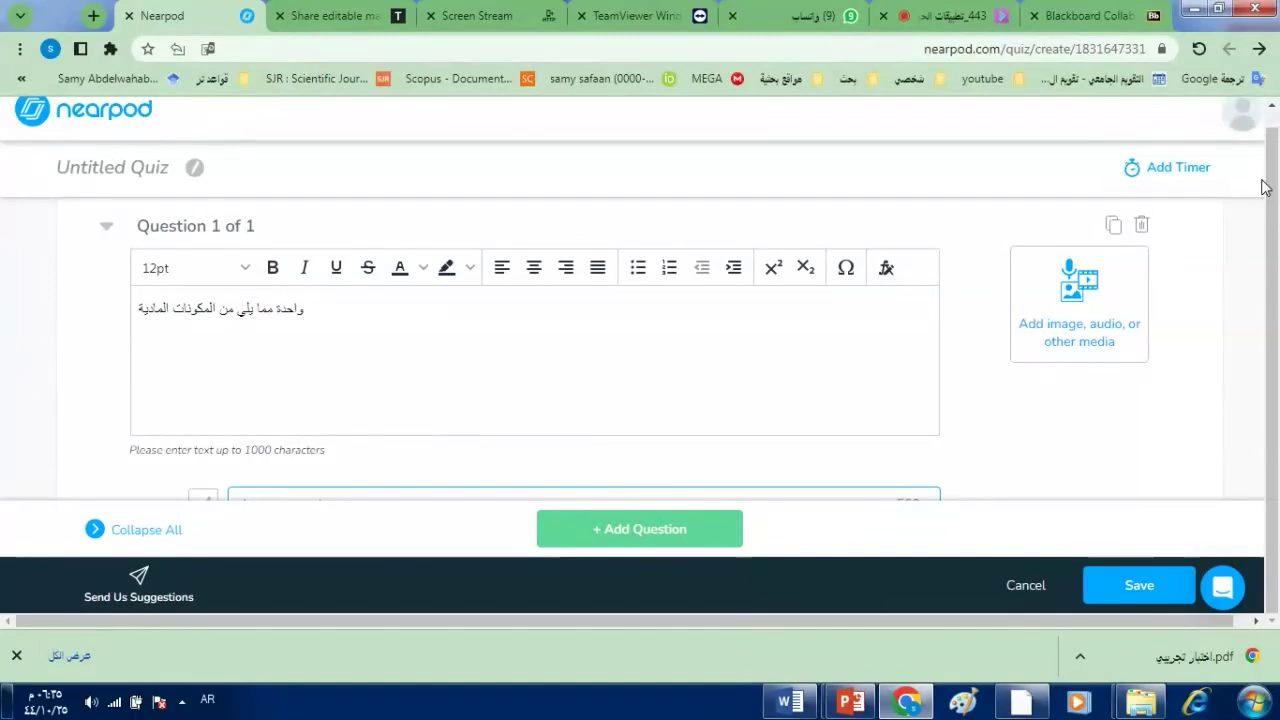
click(963, 14)
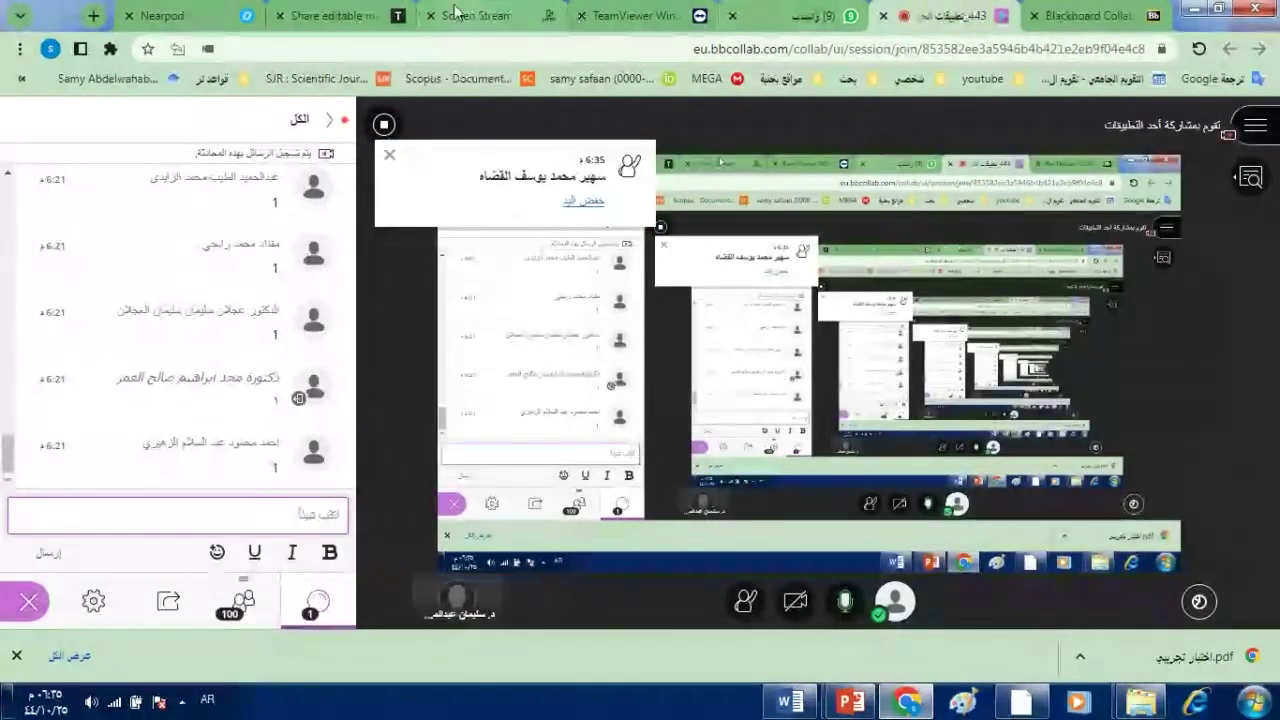
click(228, 10)
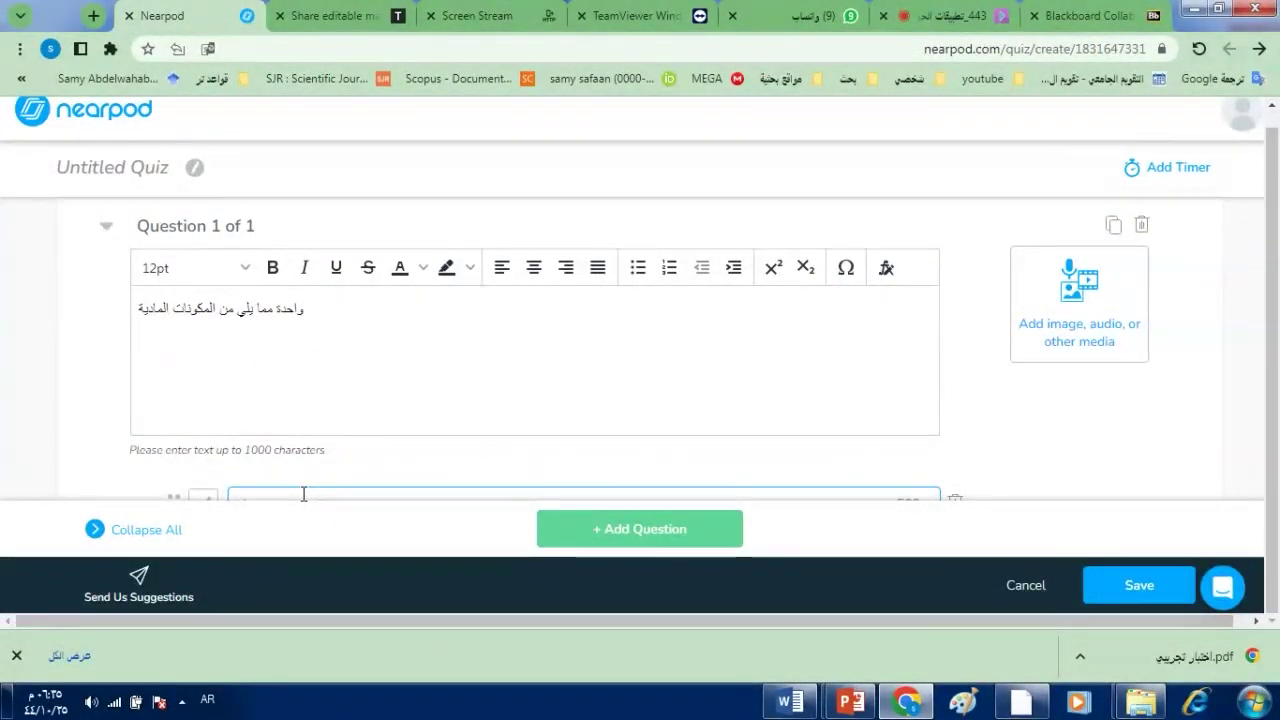
- Add an activity timer of 15 seconds to the quiz
click(1148, 172)
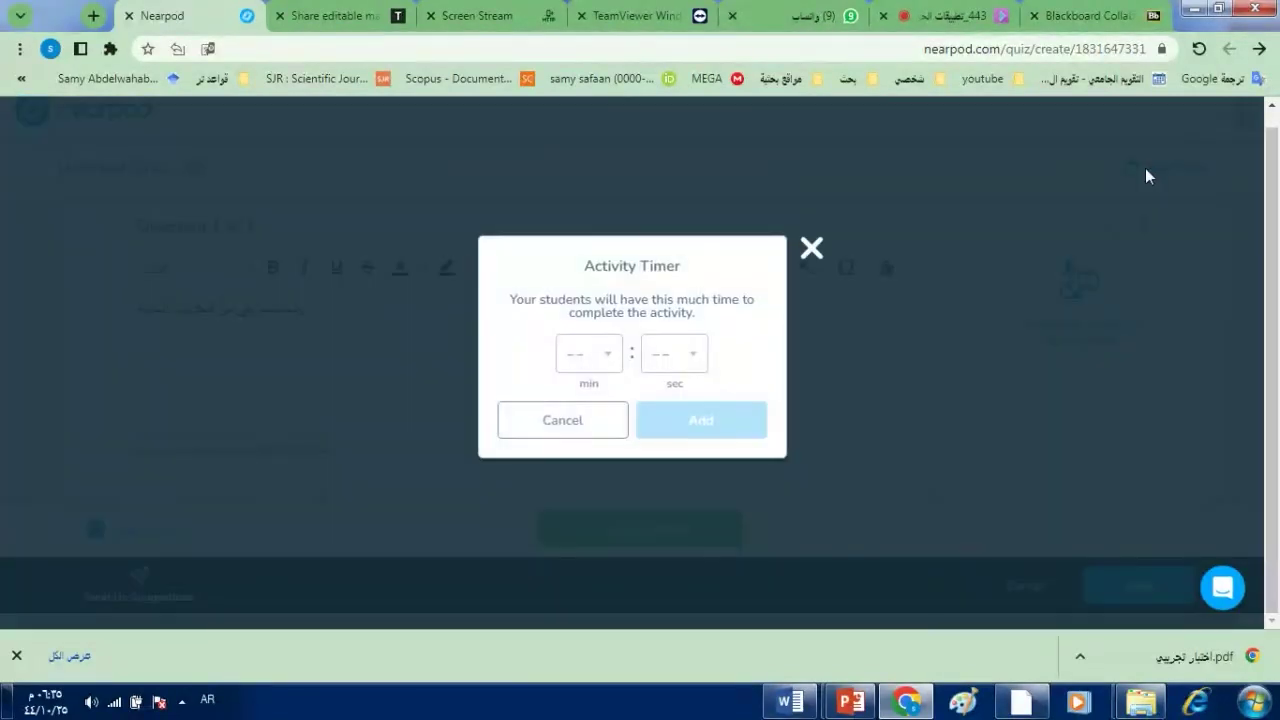
click(673, 357)
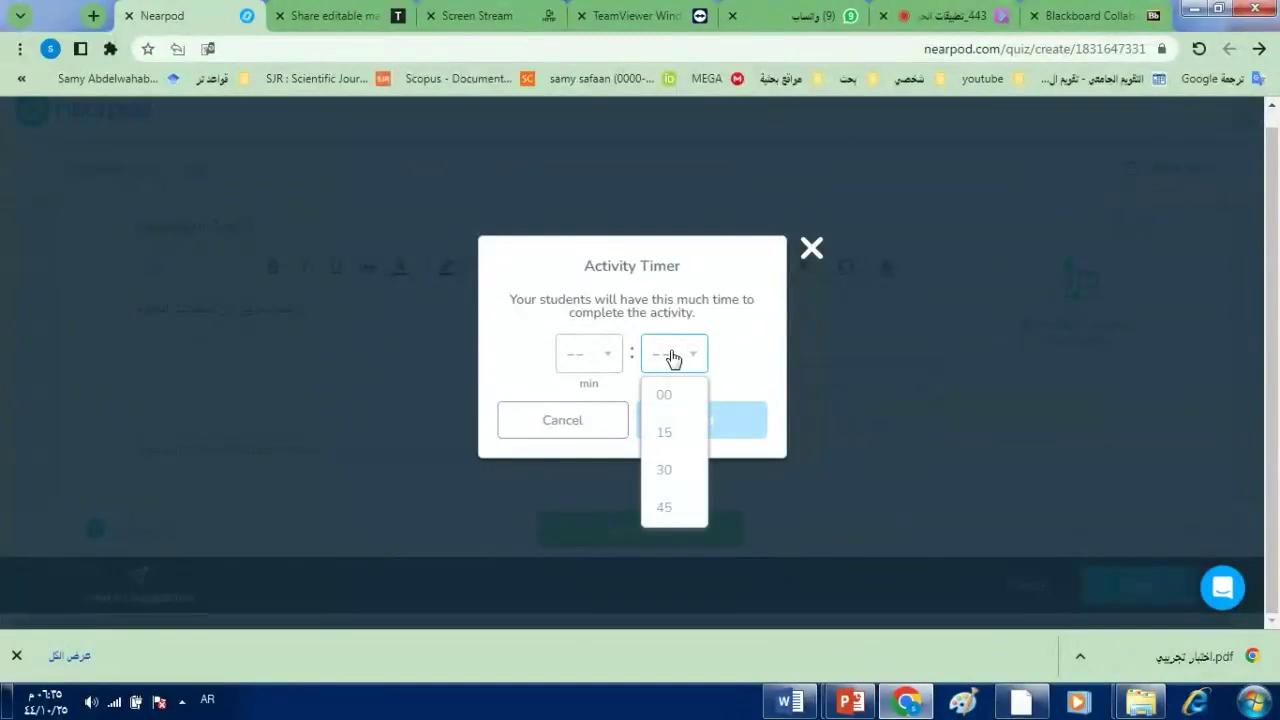
click(666, 435)
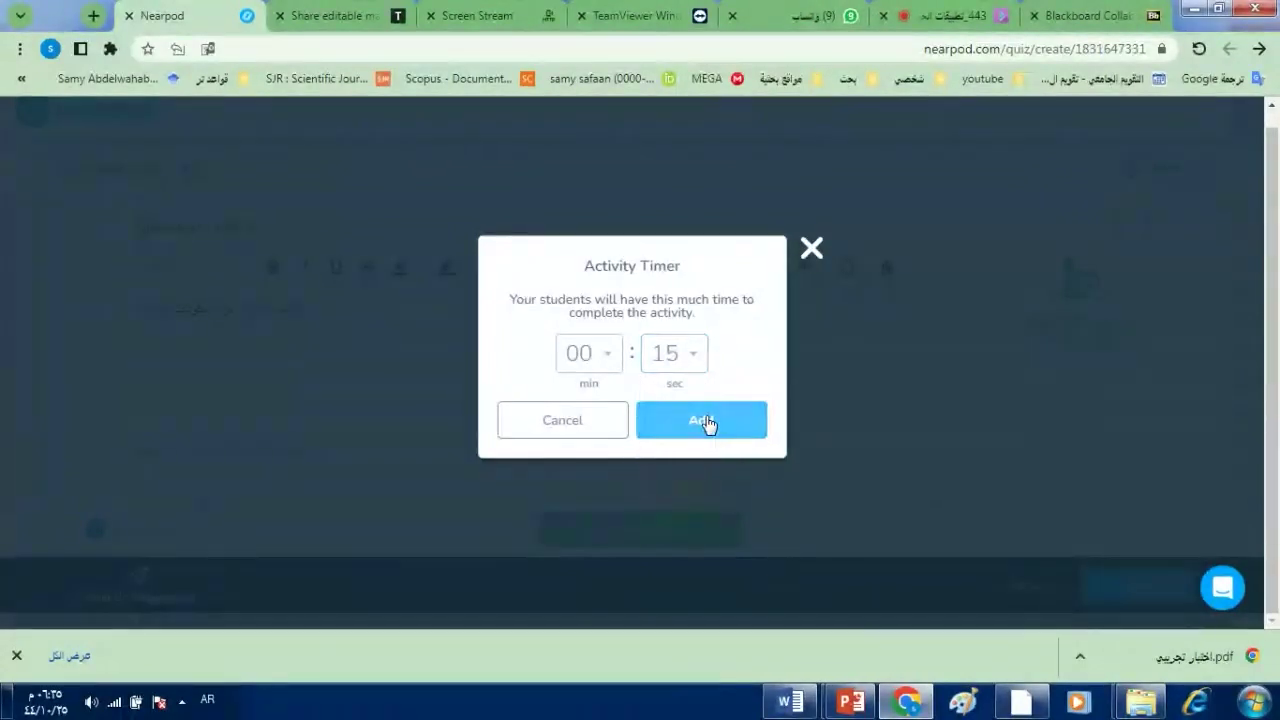
click(706, 422)
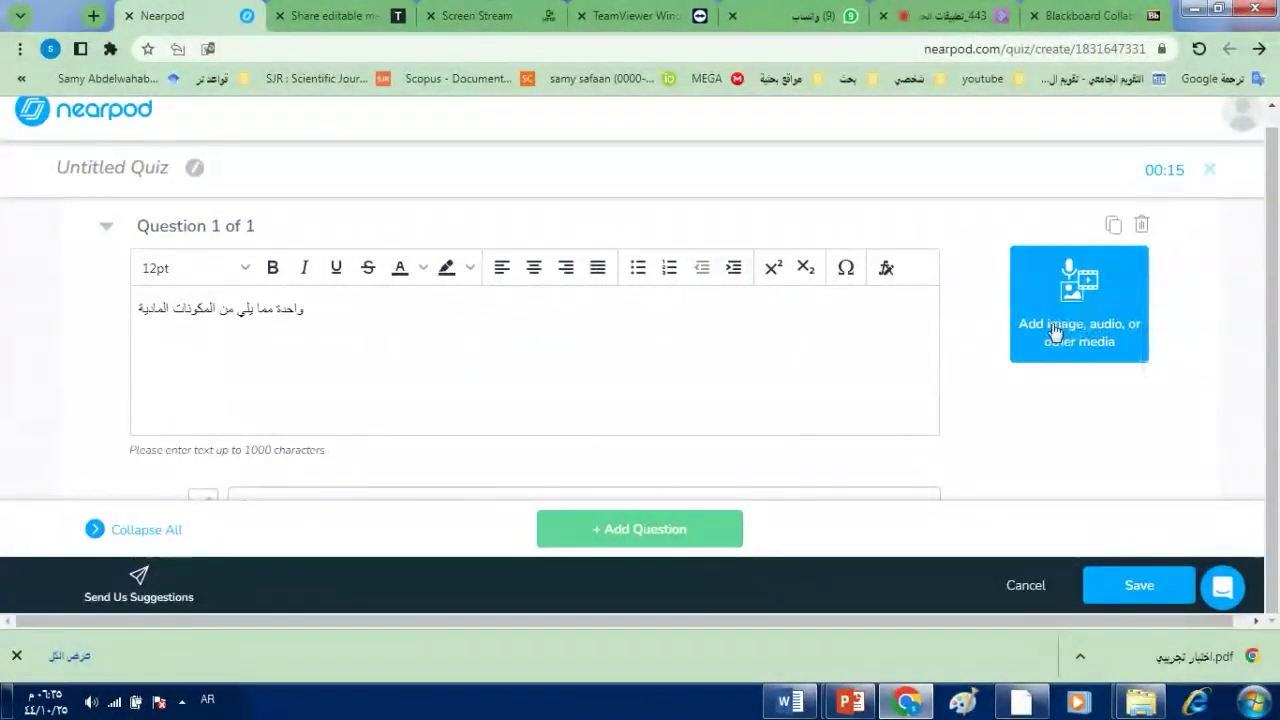
- Enter "الويندوز" and "الرام" as the two answer options of the question
click(499, 495)
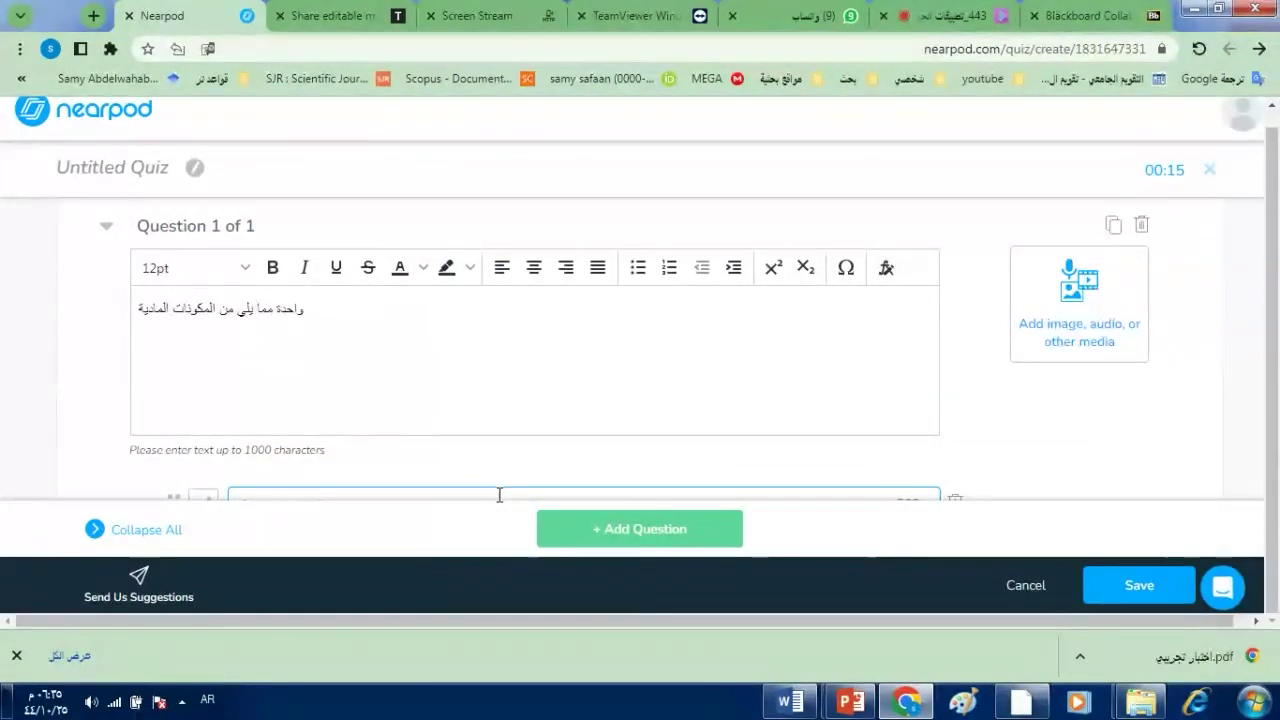
text(الو)
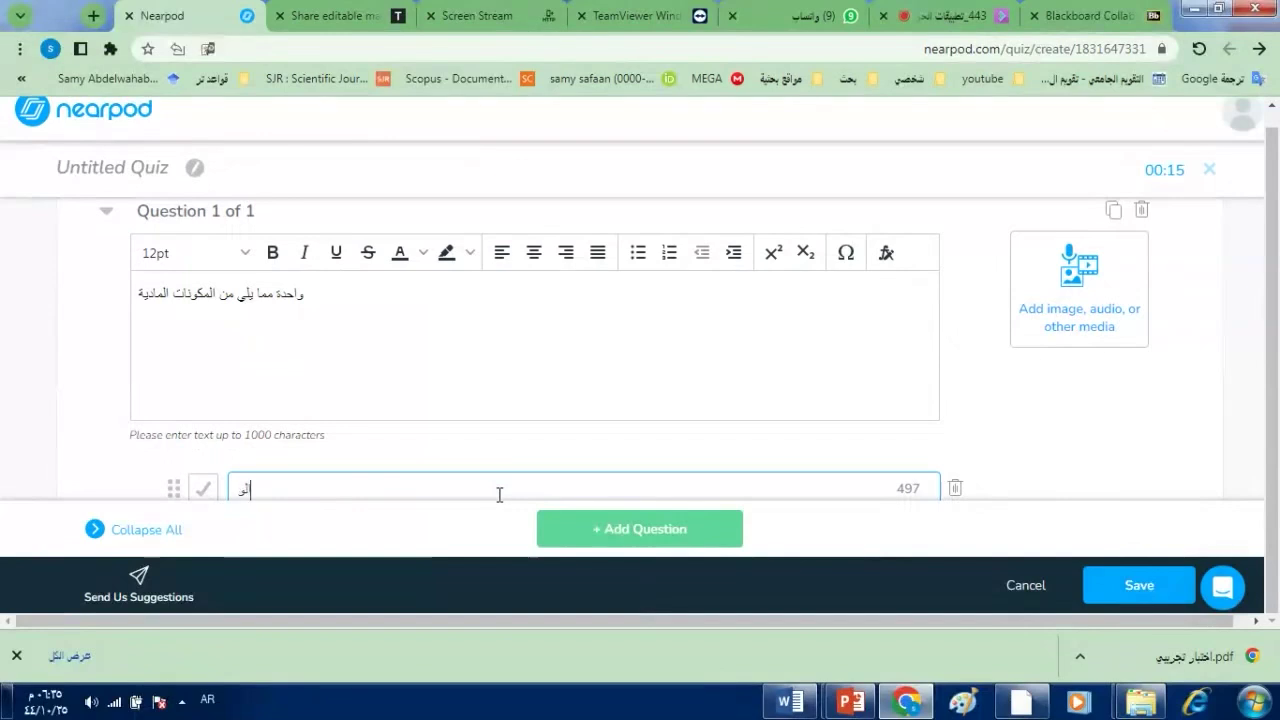
text(يندوز)
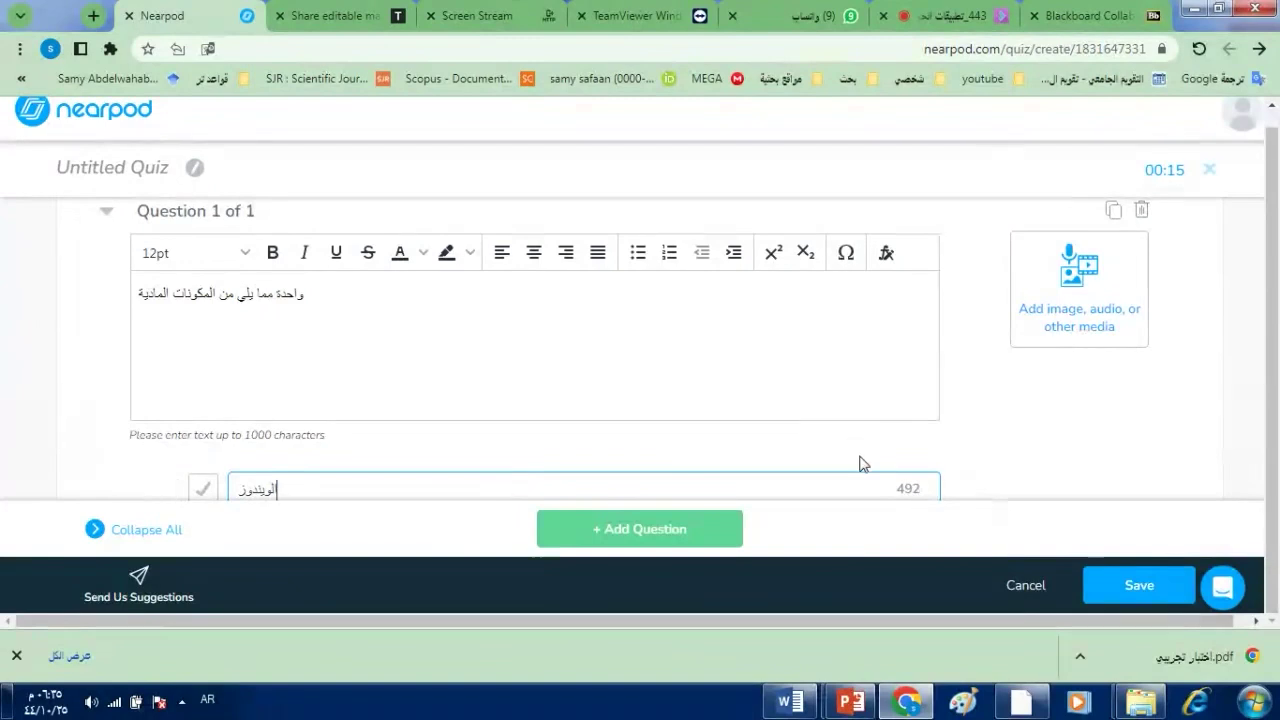
key(Return)
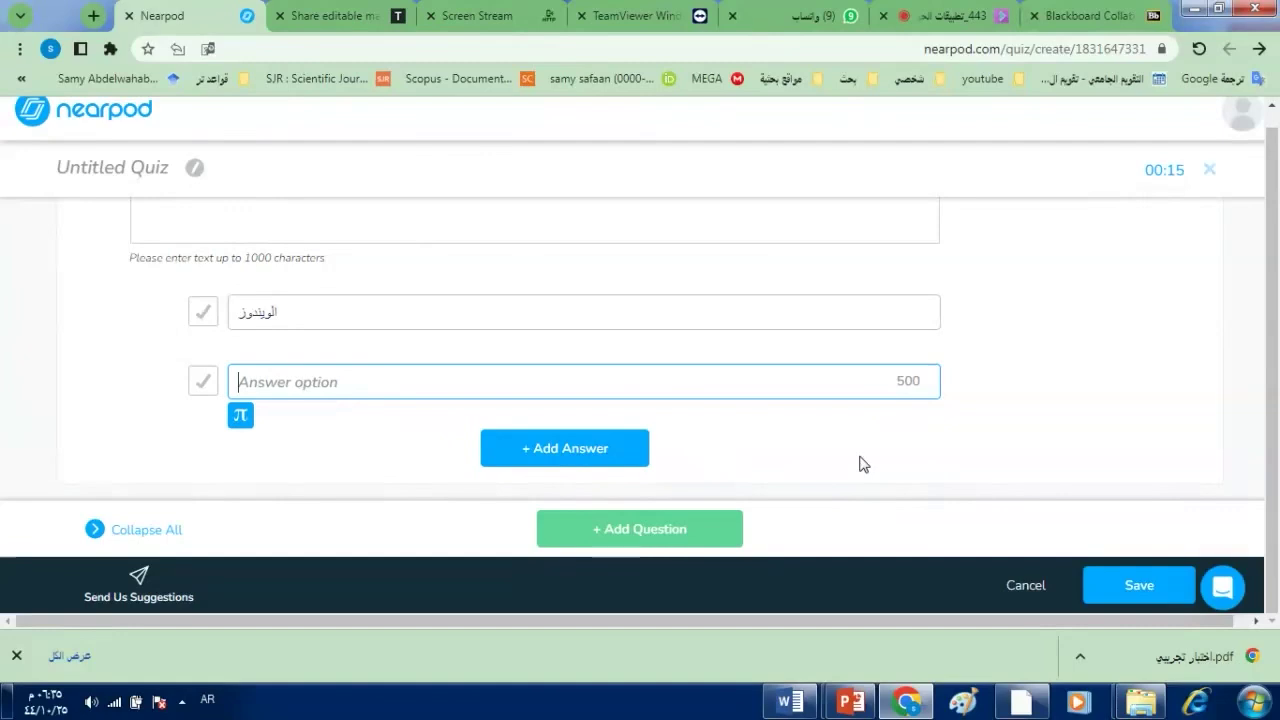
text(الرام)
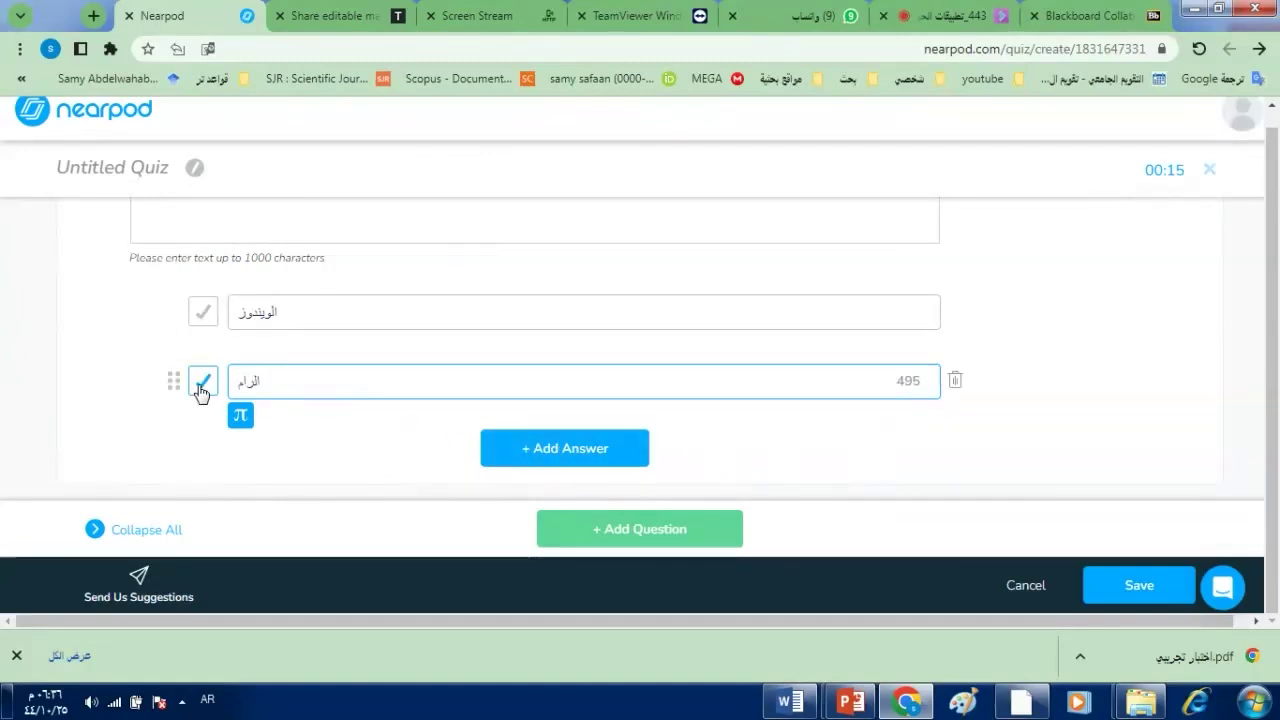
- Mark "الرام" as the correct answer and save the quiz to the lesson
click(202, 383)
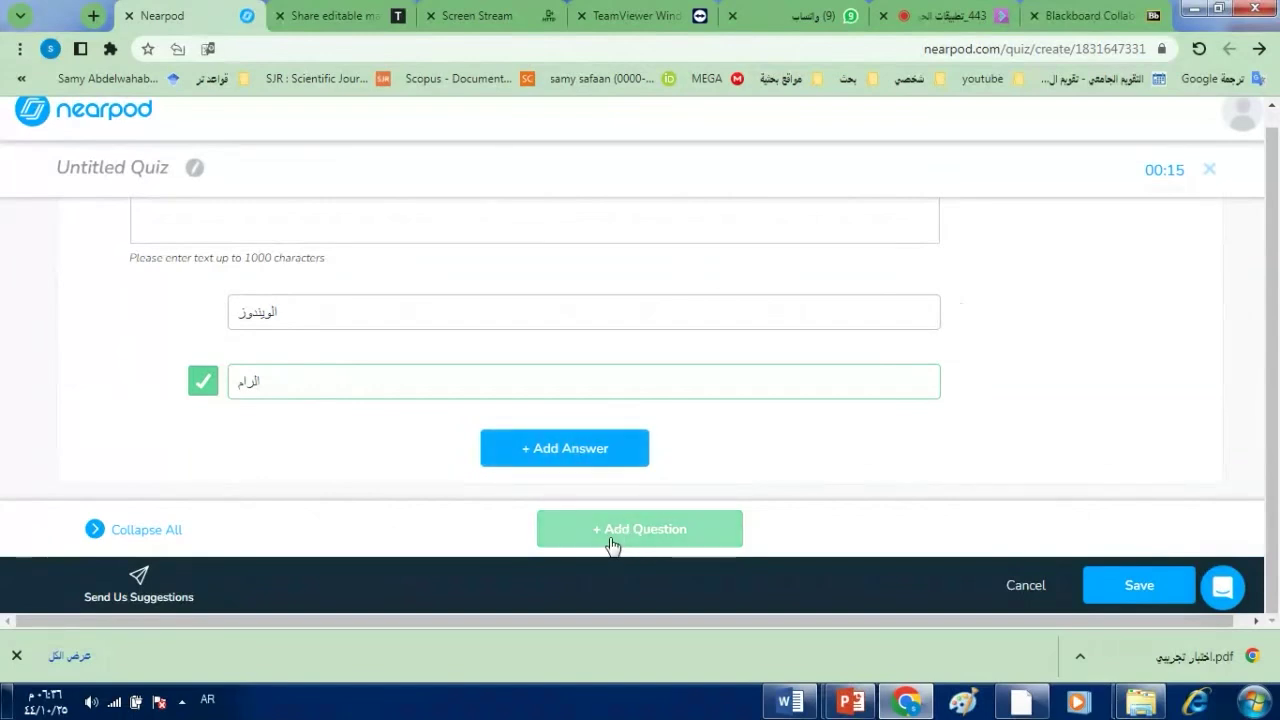
click(1137, 587)
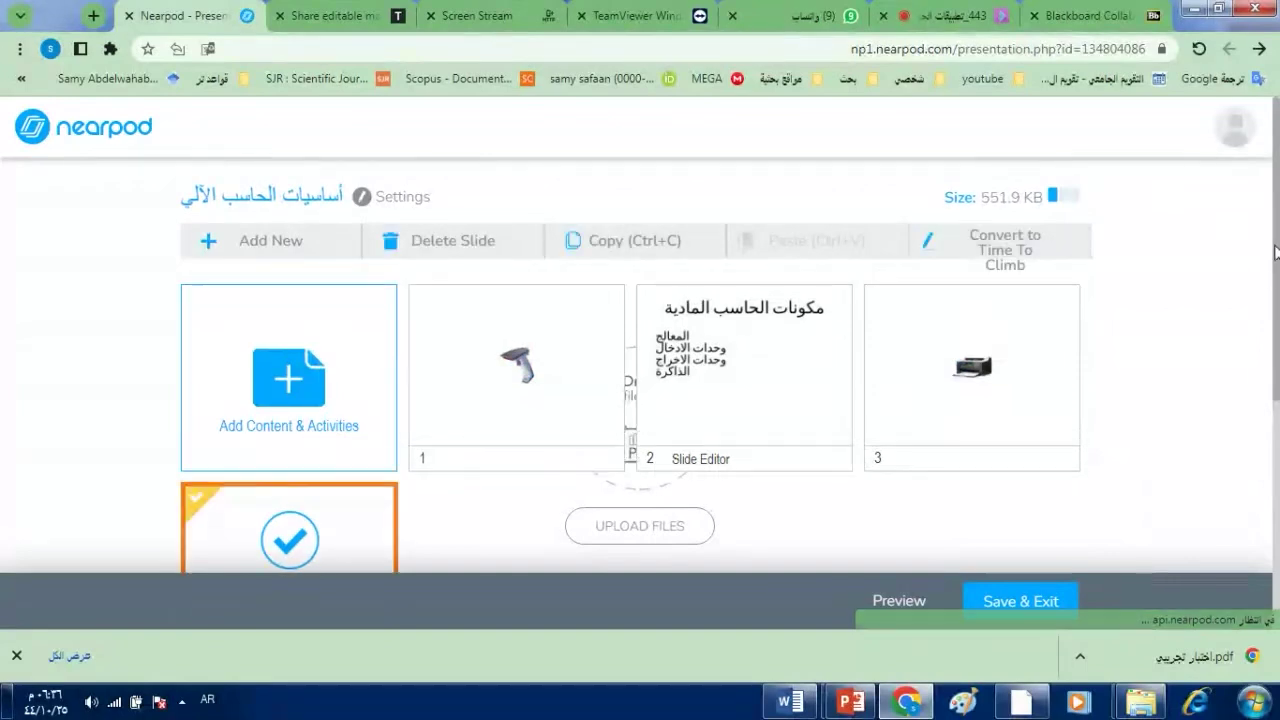
scroll(700, 400, down, 1)
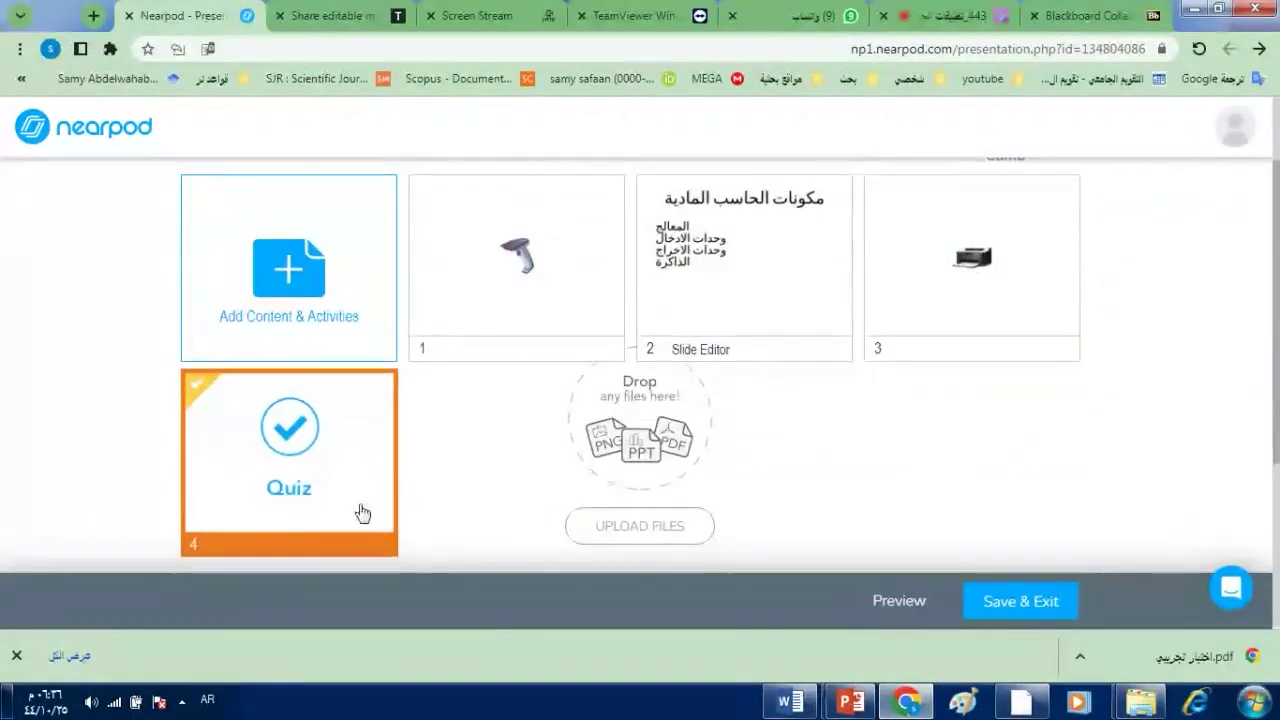
- Move the quiz to the first place in the lesson order and back to the last place
drag(346, 500, 581, 306)
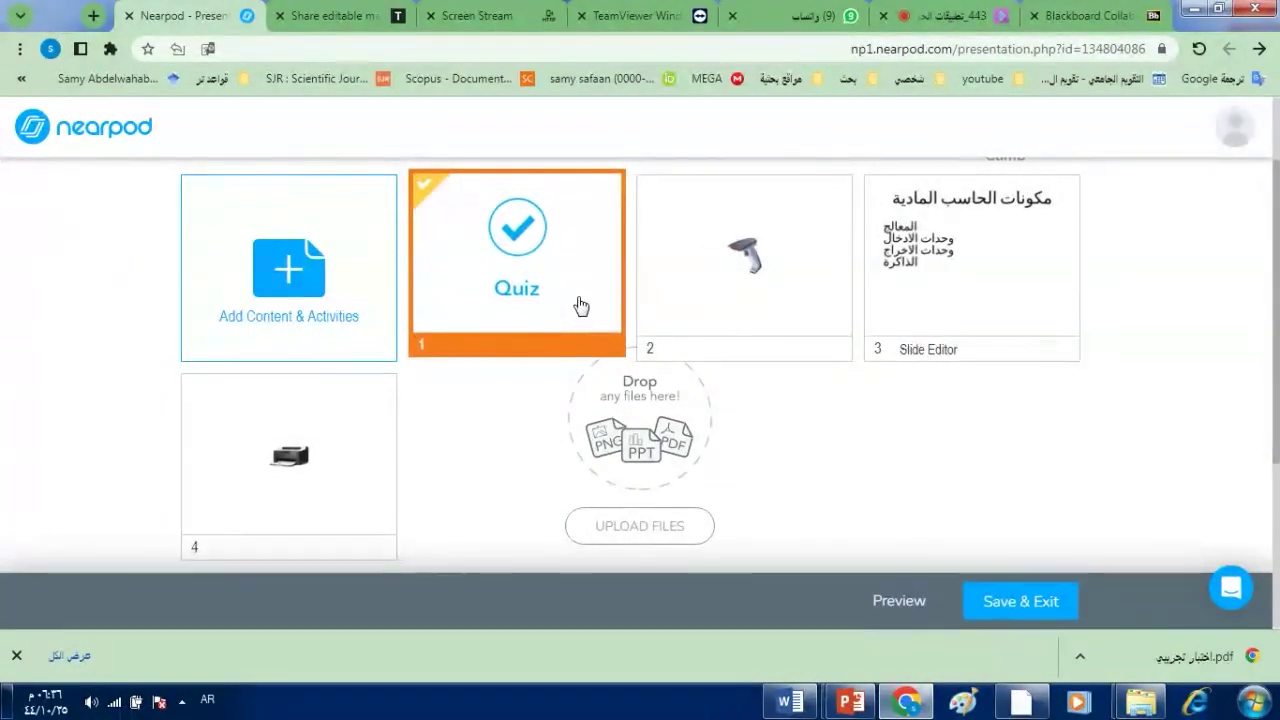
drag(581, 306, 580, 494)
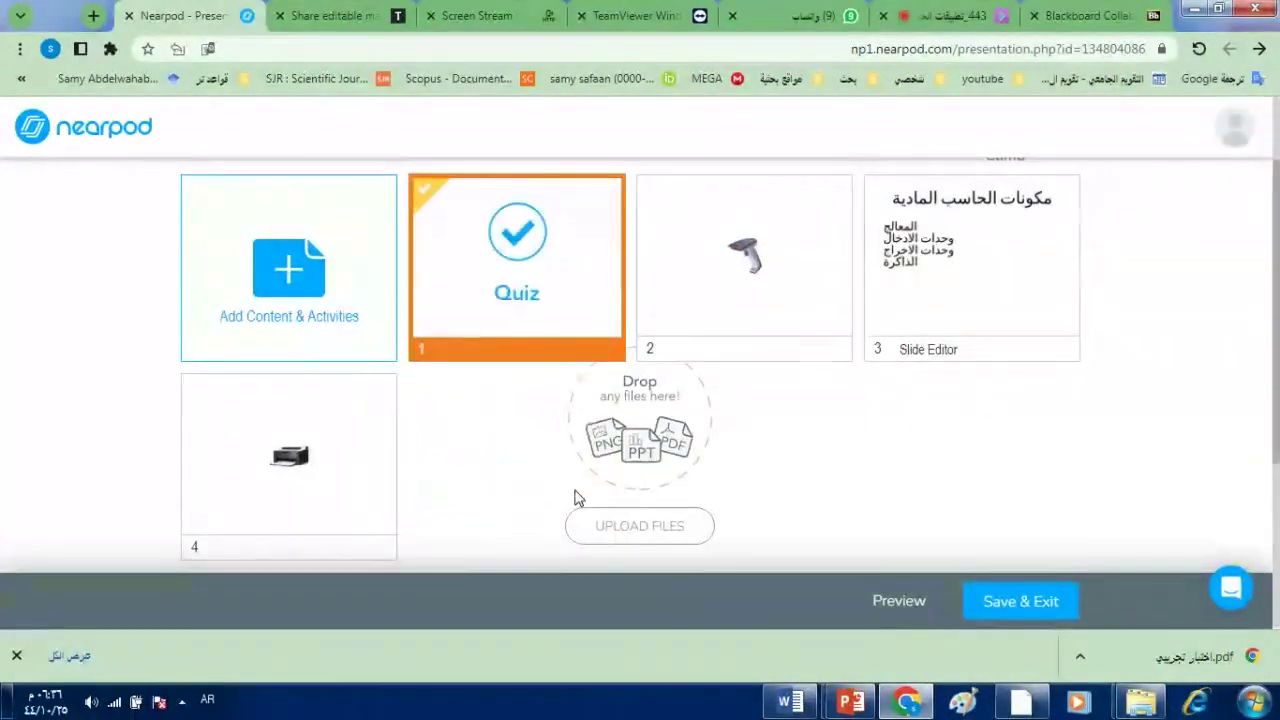
drag(554, 329, 286, 500)
drag(980, 315, 246, 518)
- Add an interactive Video activity to the lesson
scroll(1277, 415, up, 2)
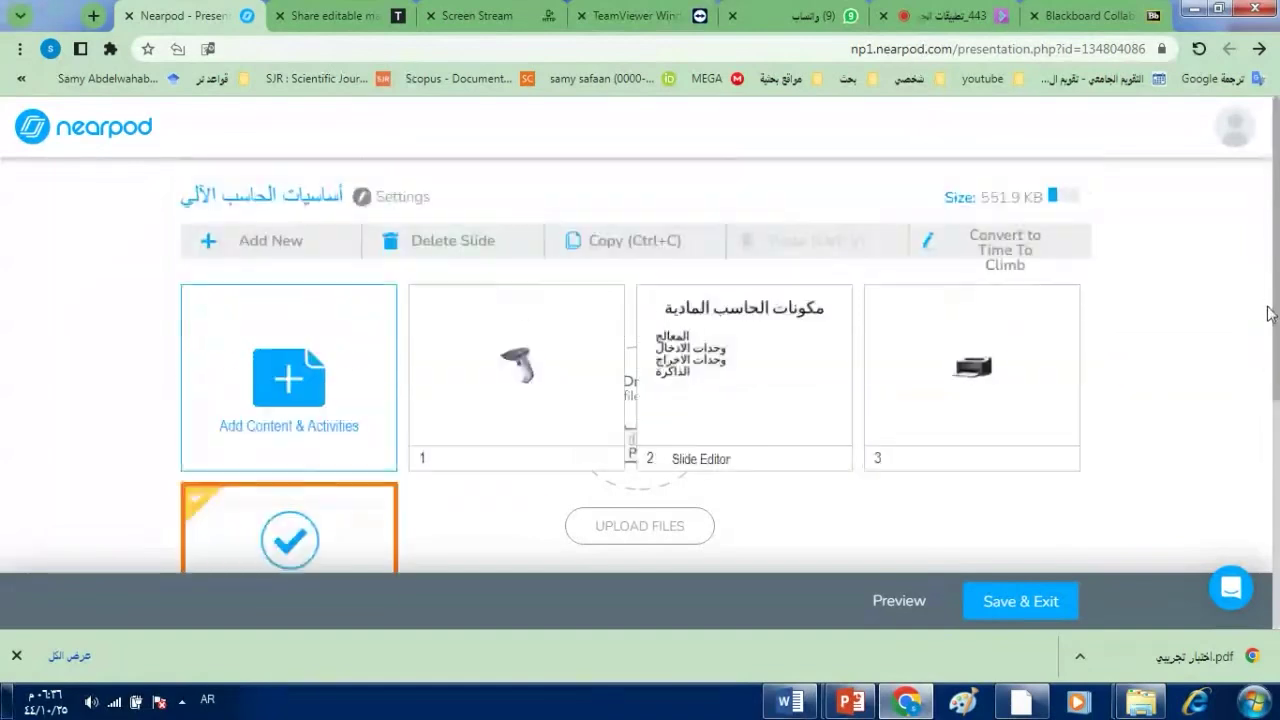
click(258, 256)
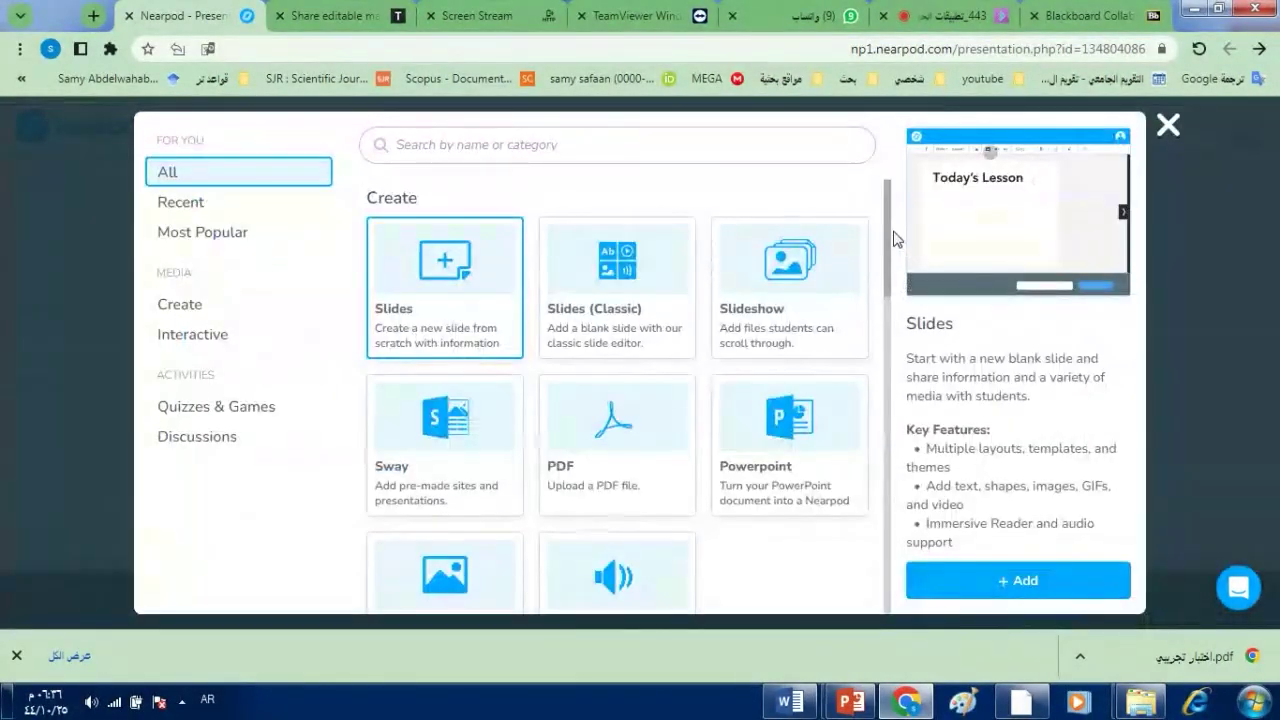
drag(887, 237, 880, 333)
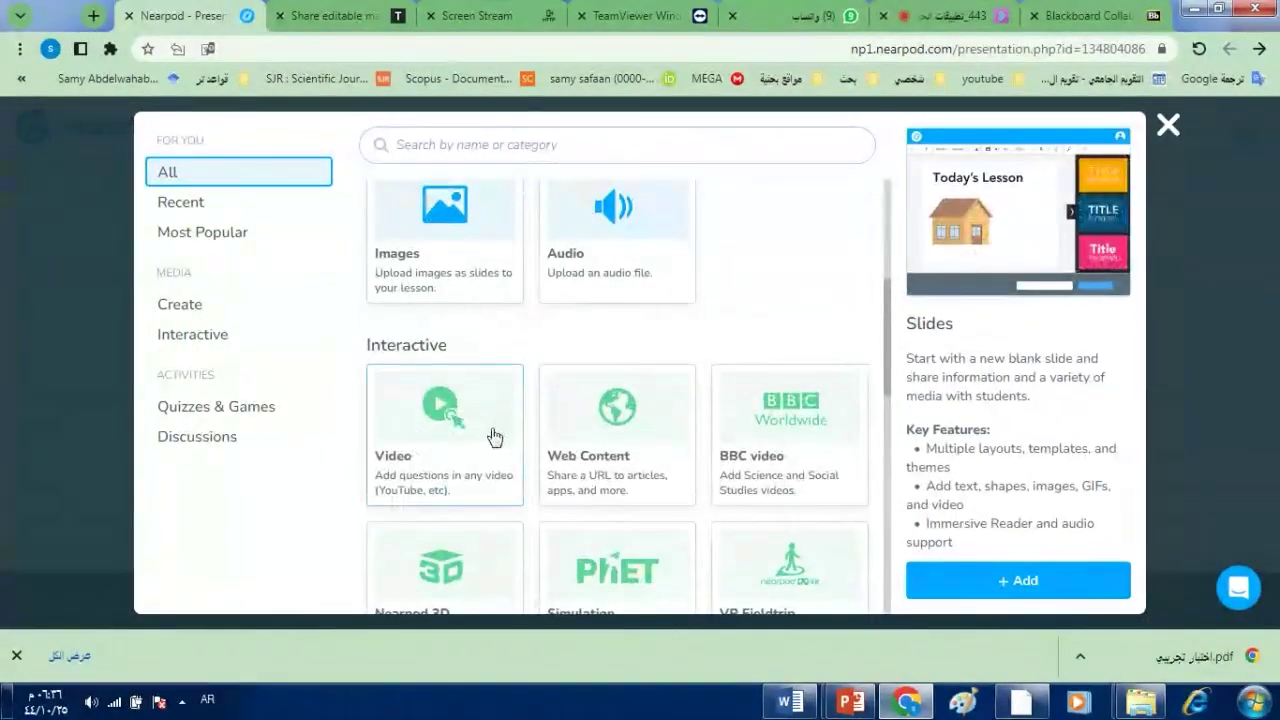
click(448, 451)
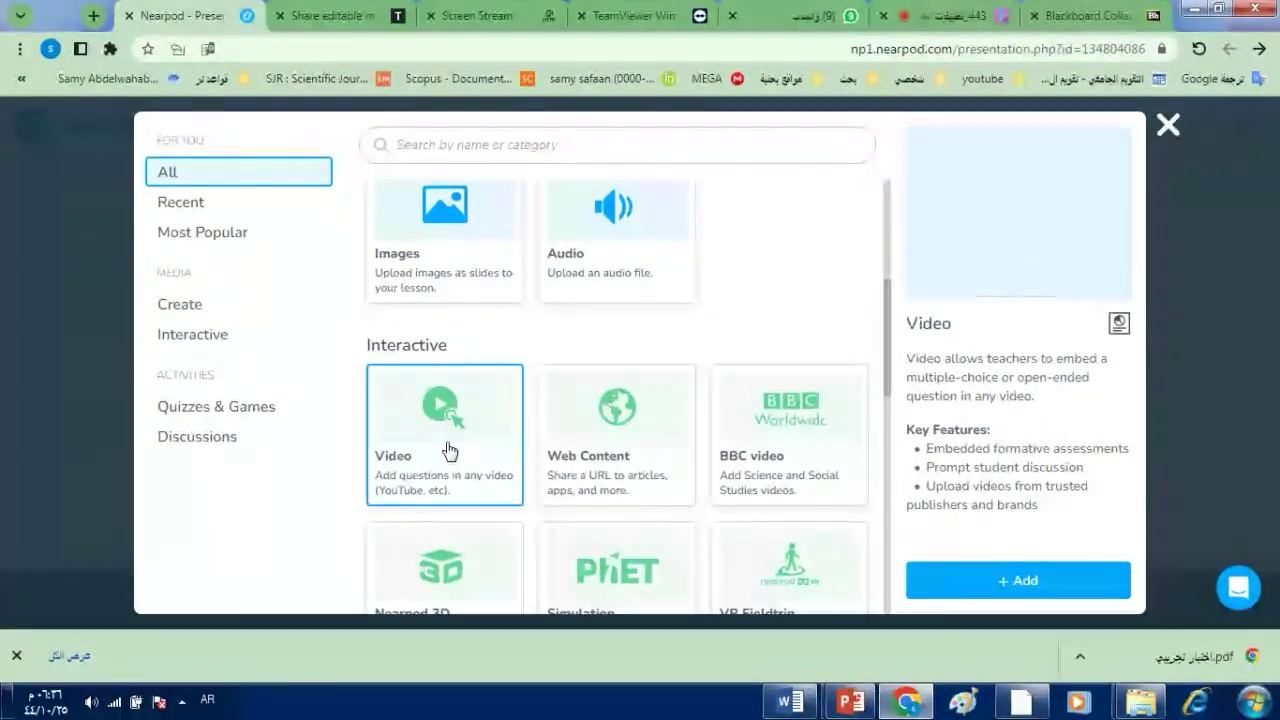
click(1020, 590)
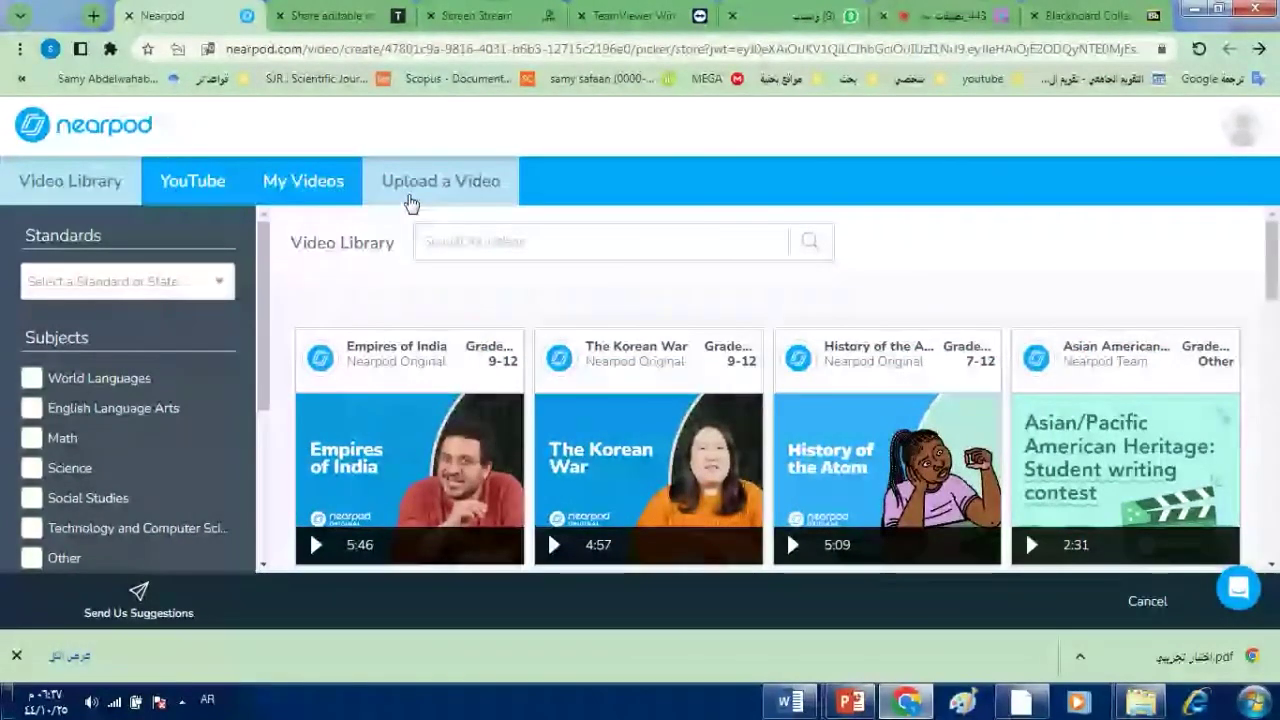
- Search YouTube within the video picker for "مكونات الحاسب"
click(195, 191)
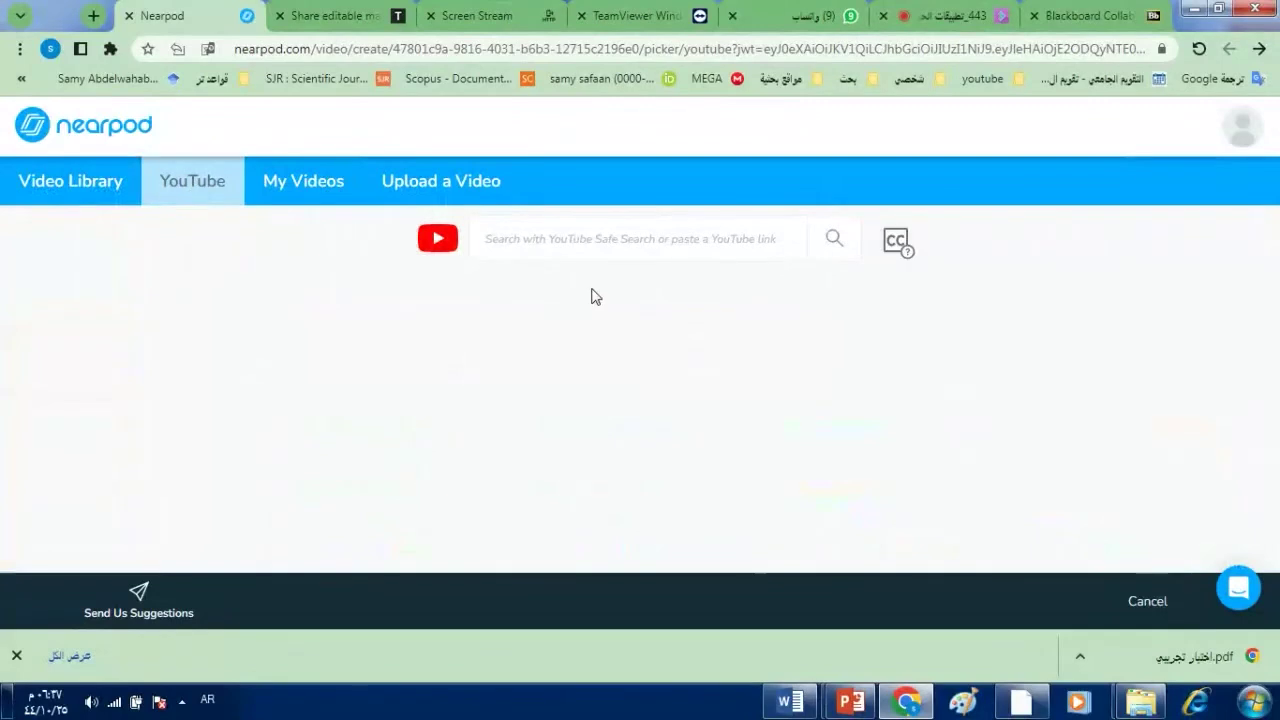
click(578, 247)
text(ك)
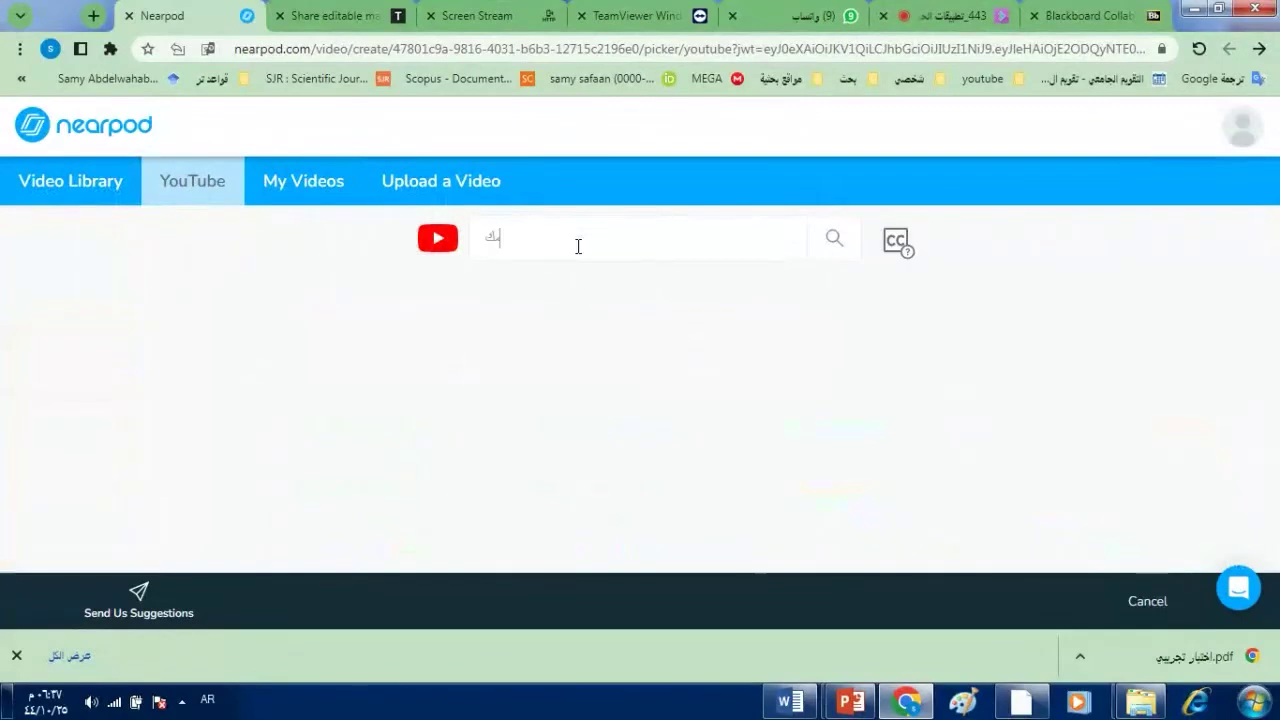
text(ونات الحاسب)
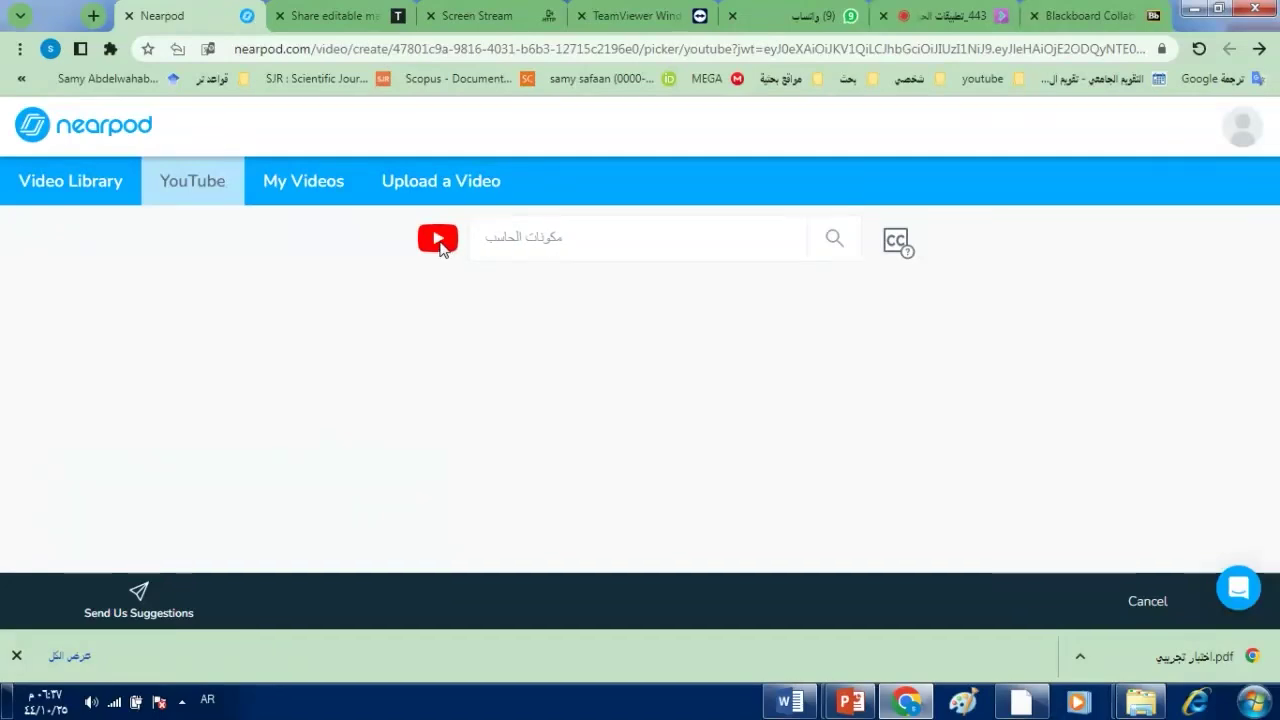
click(833, 244)
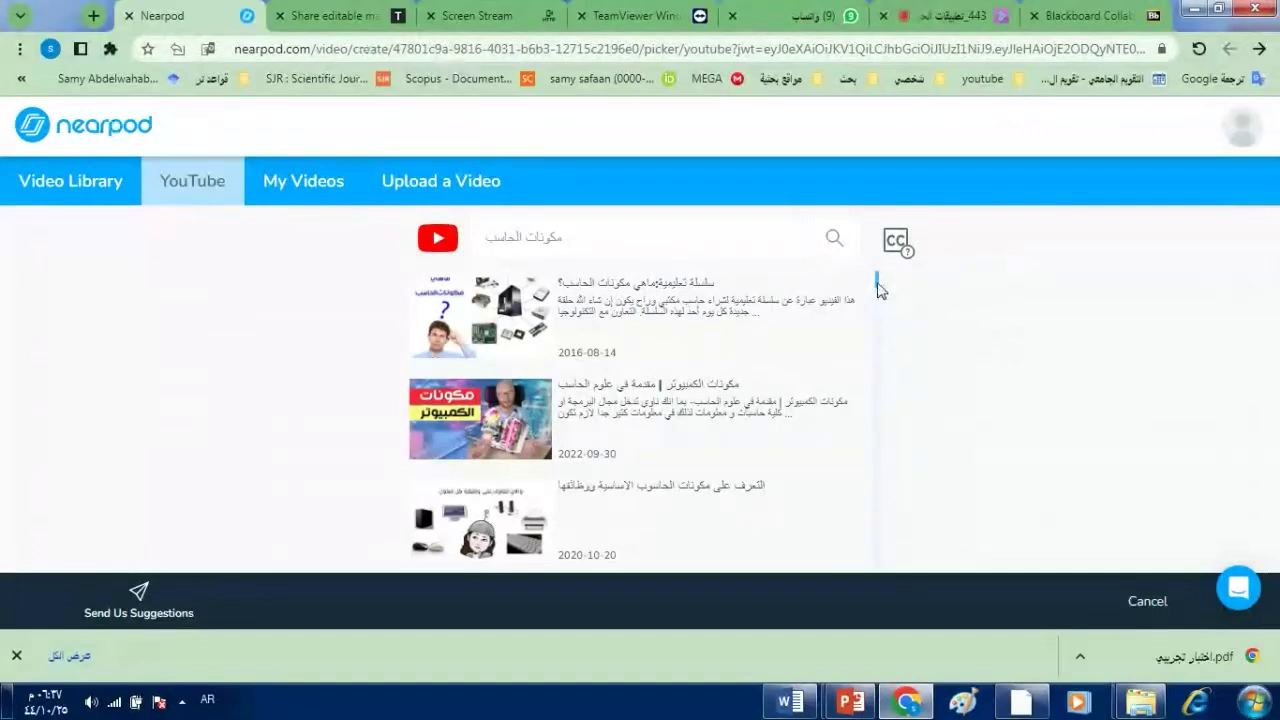
- Select the video "سلسلة تعليمية:ماهي مكونات الحاسب؟" from the search results and save it to the activity
drag(876, 276, 876, 283)
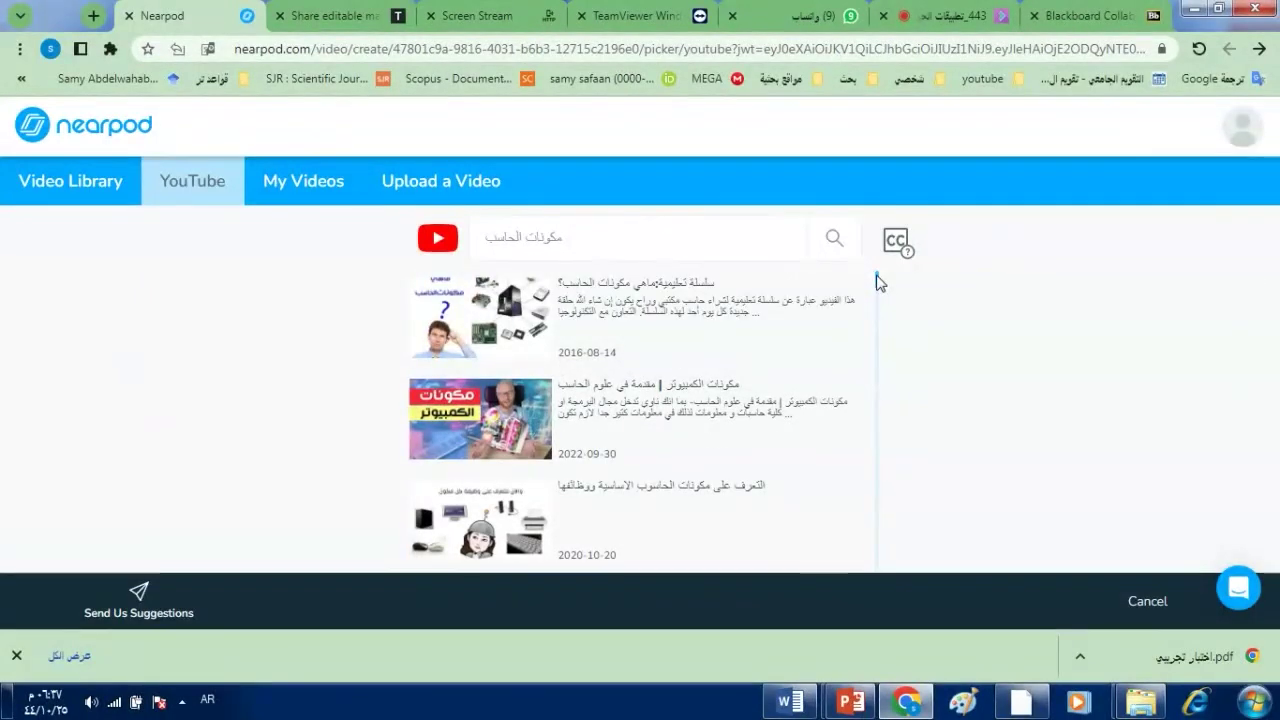
click(478, 328)
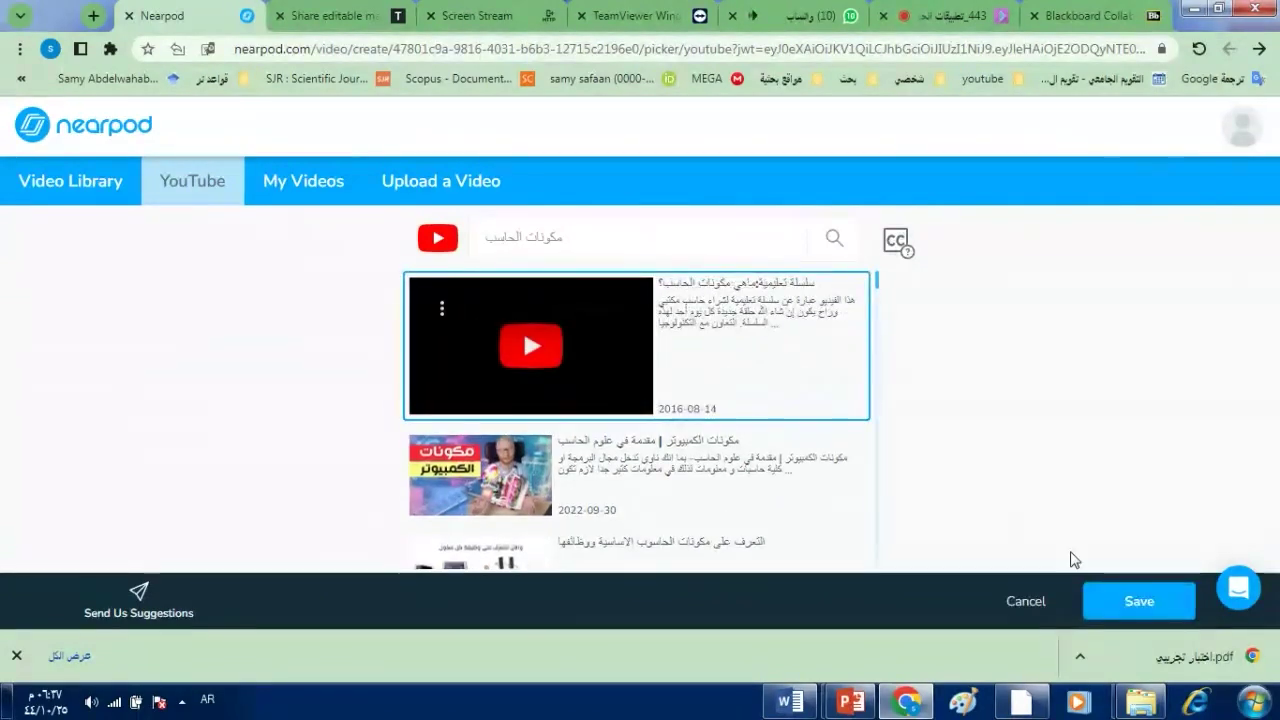
click(1128, 602)
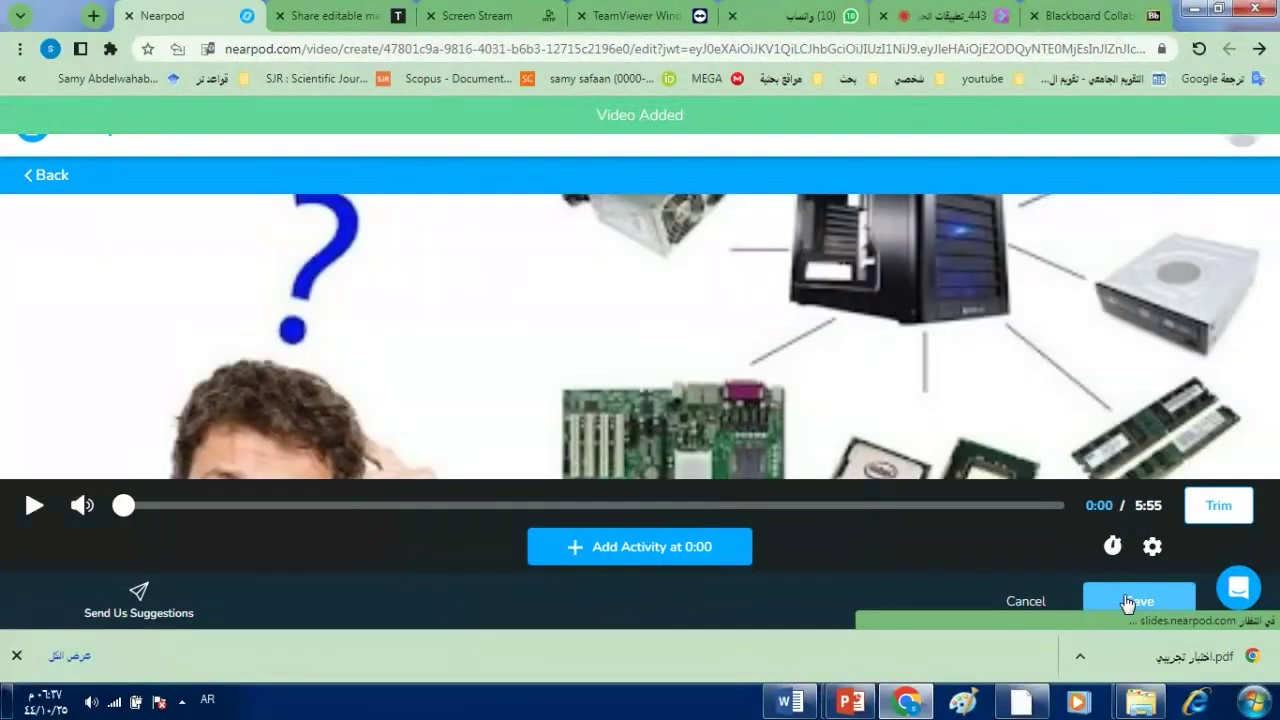
- Preview the video briefly, then add a multiple choice question to it at 3:11
click(35, 507)
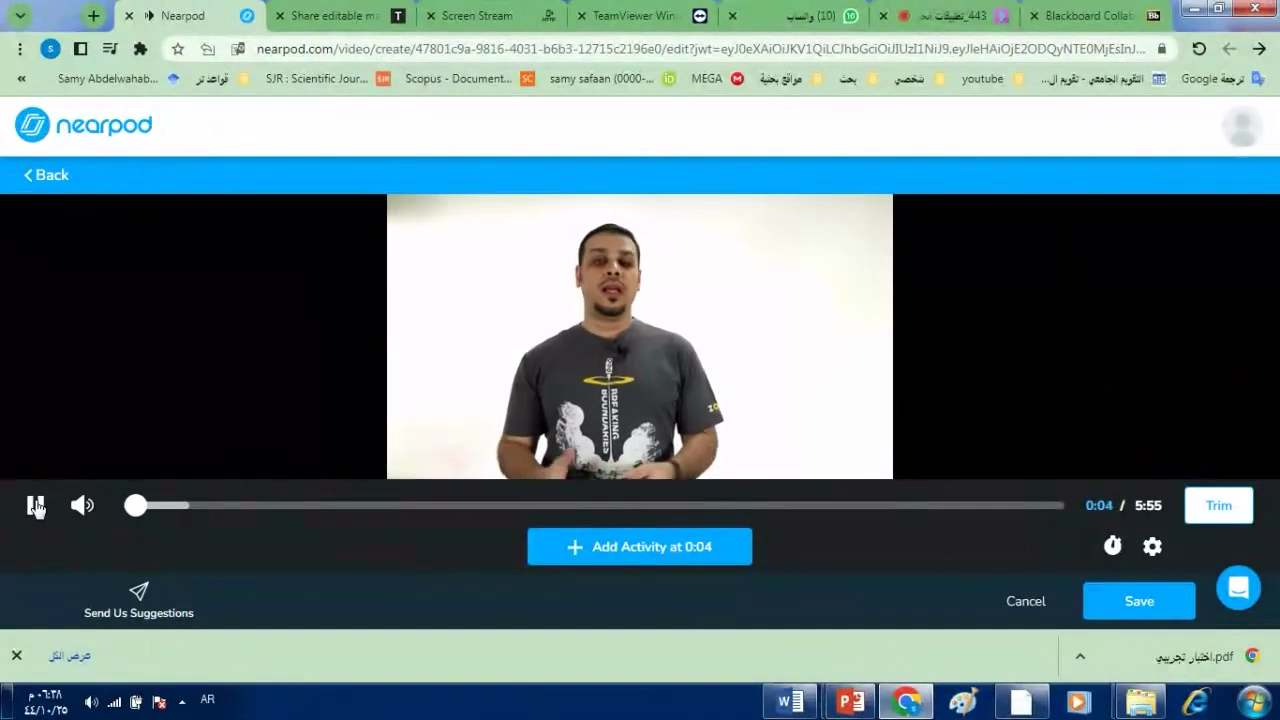
click(35, 507)
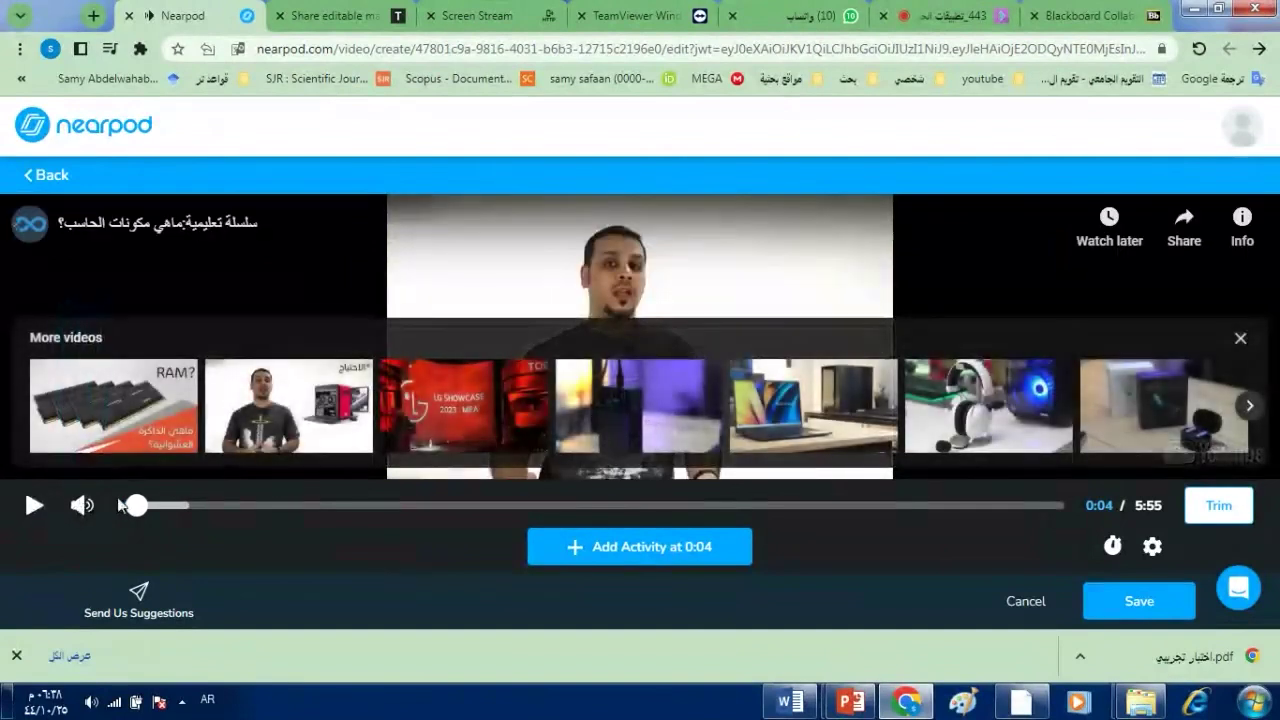
drag(134, 505, 631, 505)
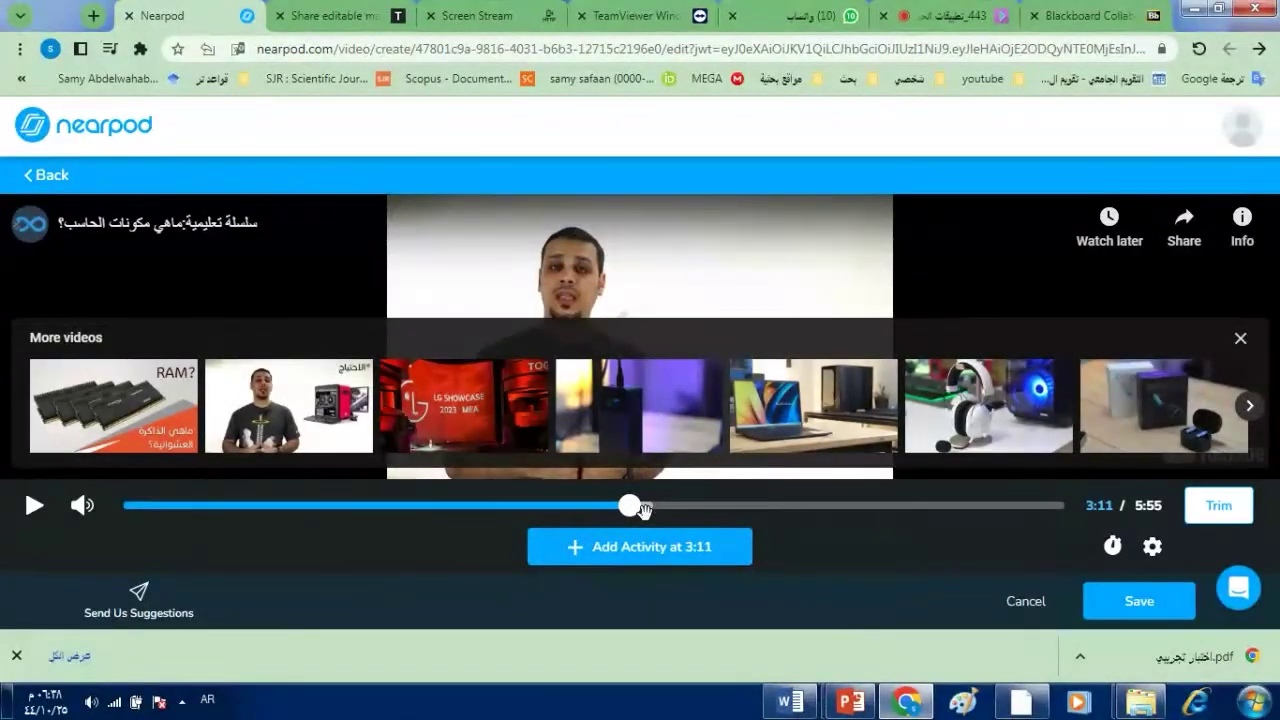
click(642, 557)
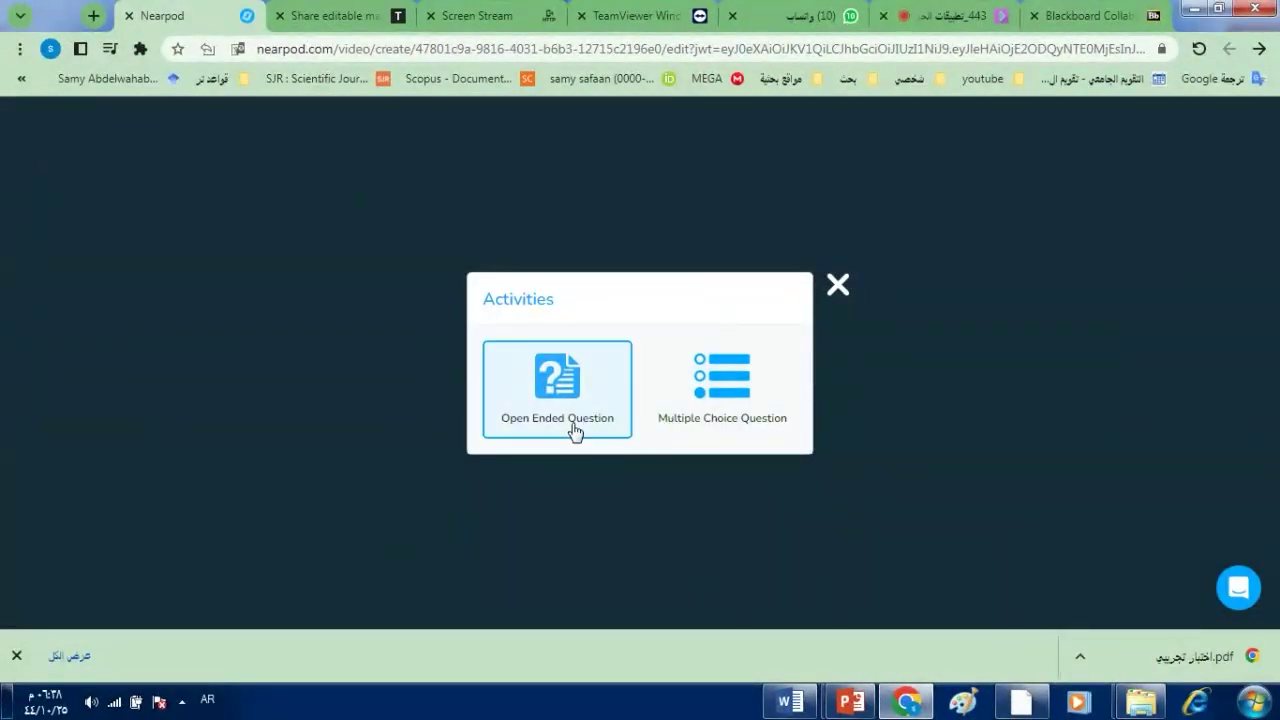
click(705, 420)
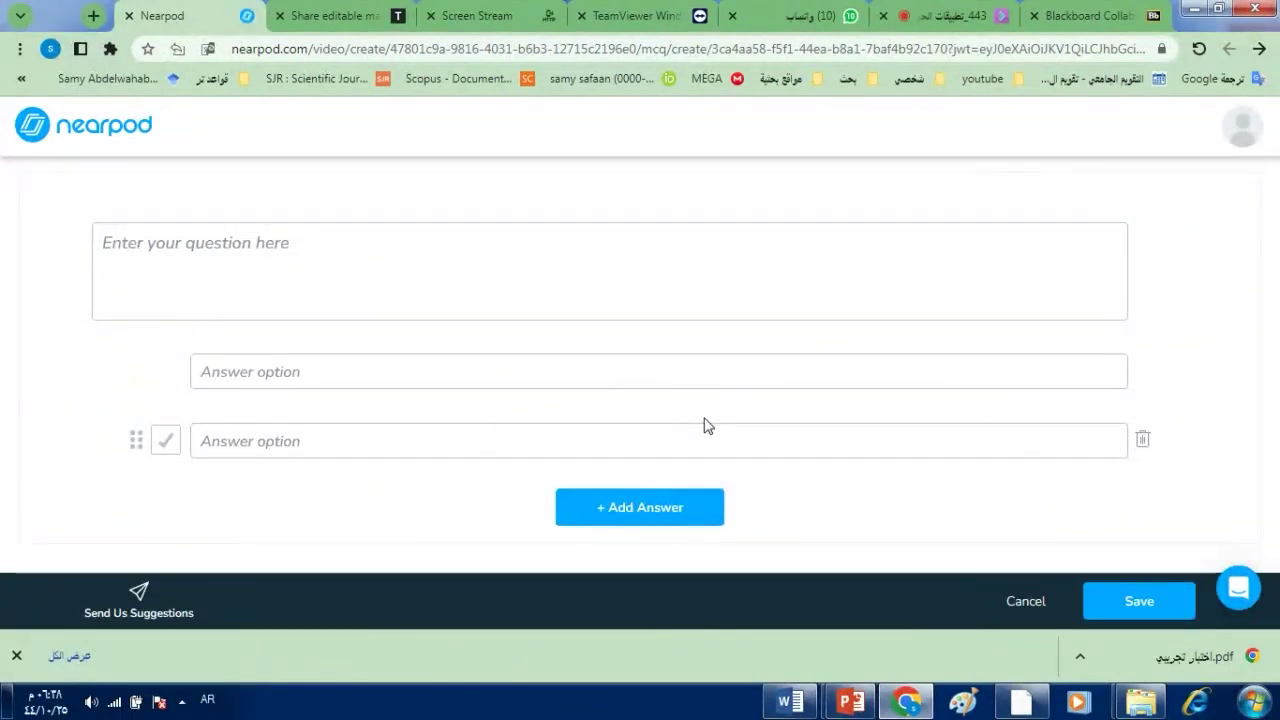
- Enter "بعد مشاهدة الفيديو واحدة مما لي من المكونات البرمجية" as the video question's text
click(464, 277)
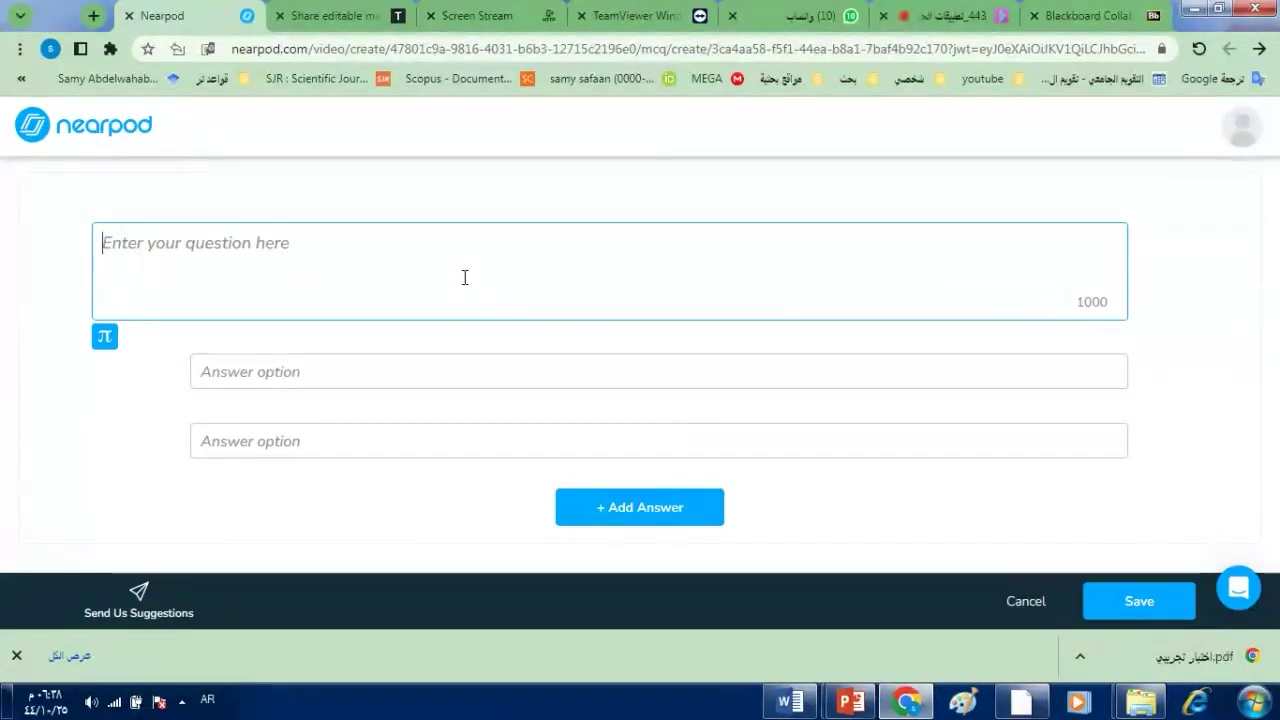
text(بعد مشاهدة الفيديو )
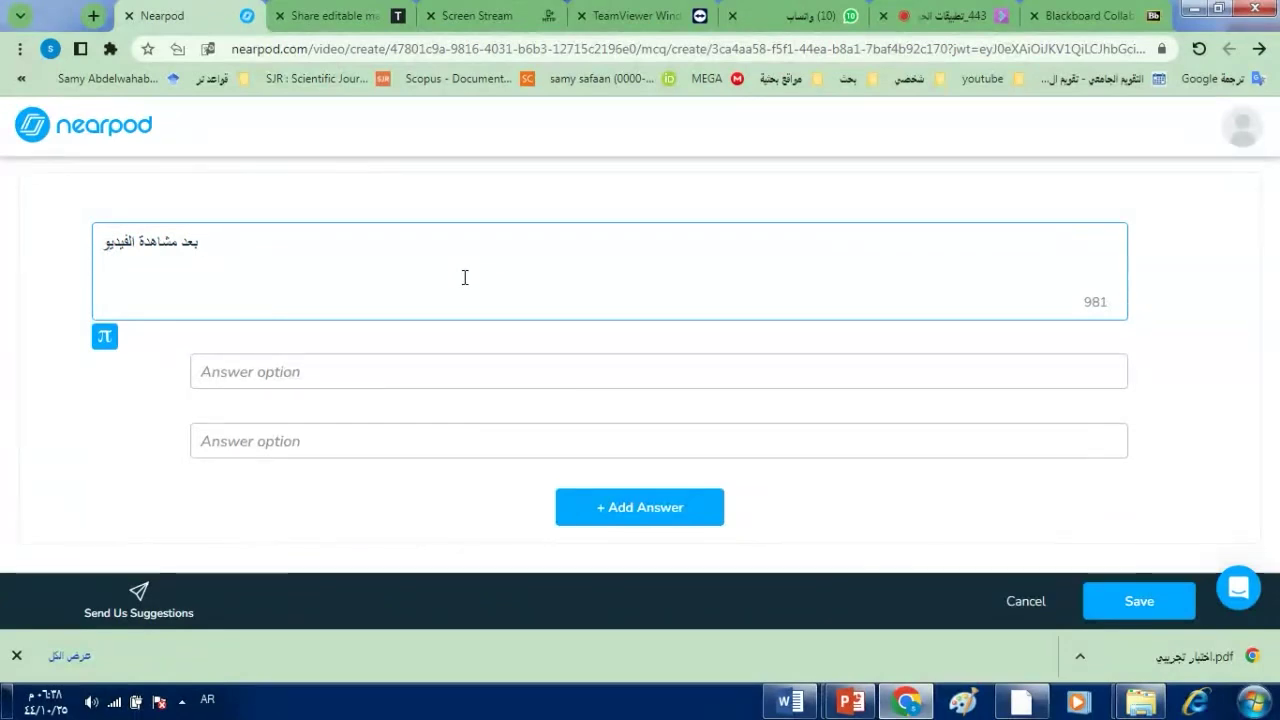
text(واحد)
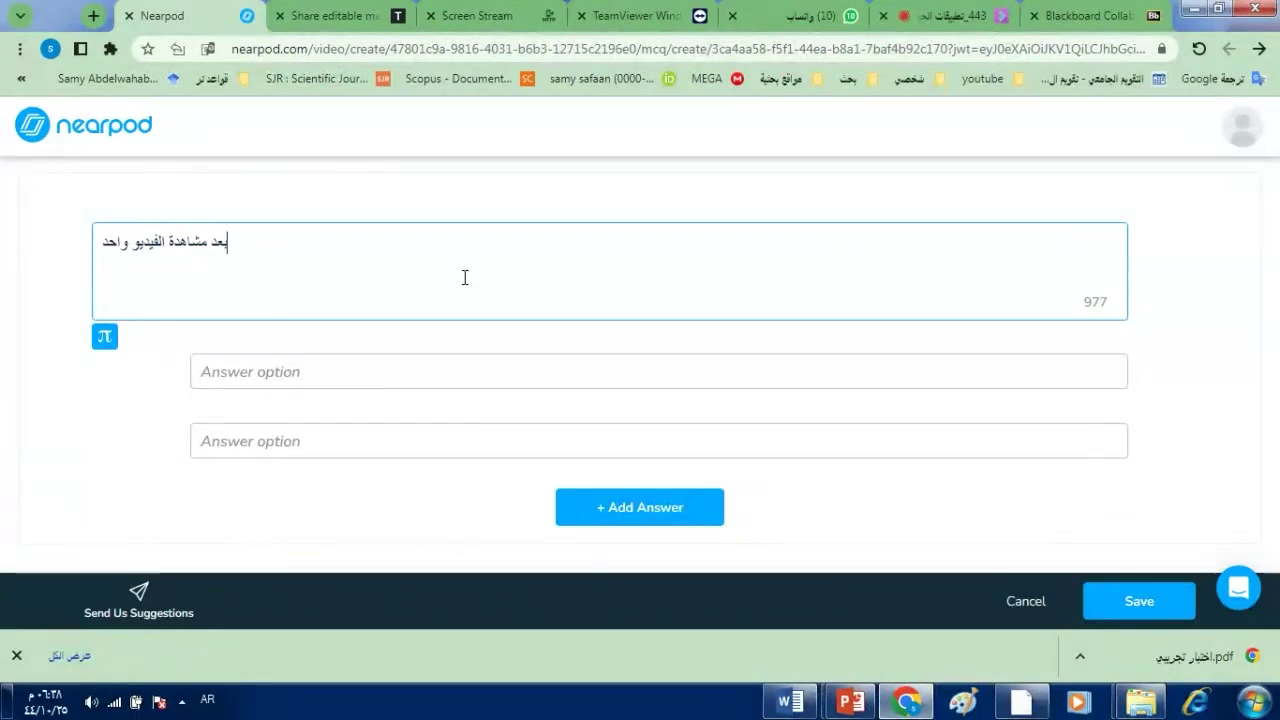
text(ة مم)
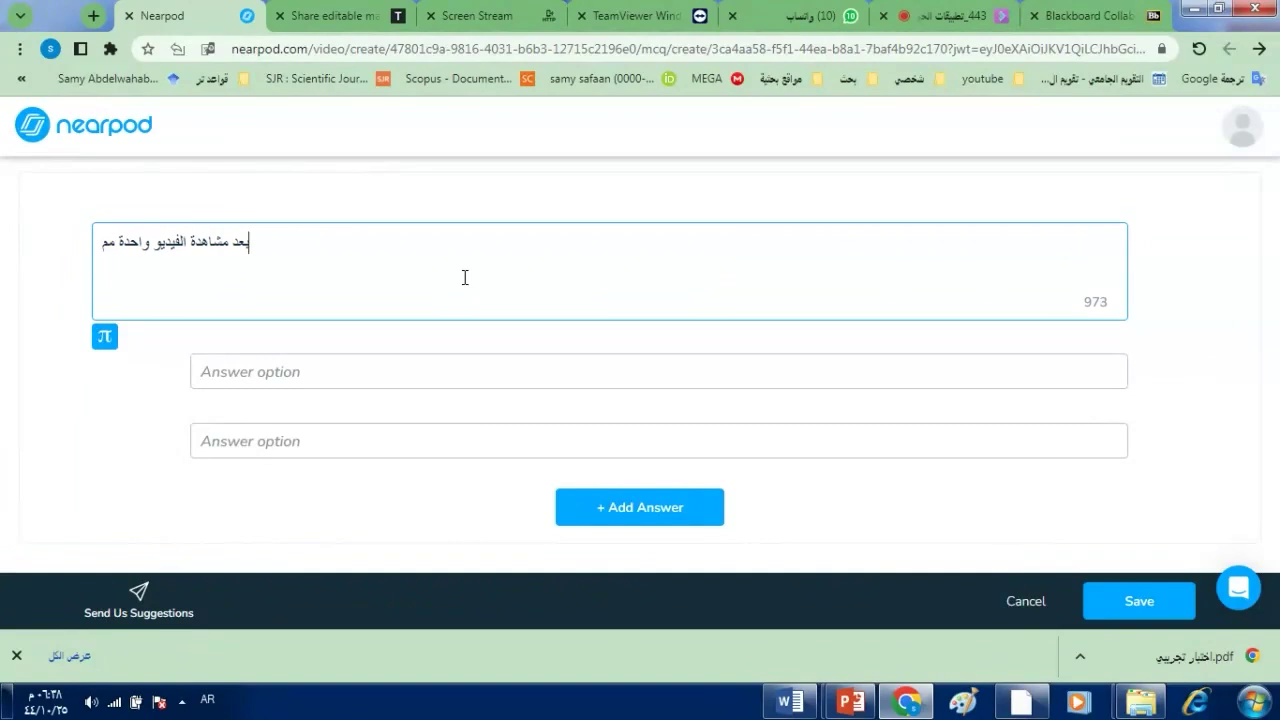
text(ا لي من)
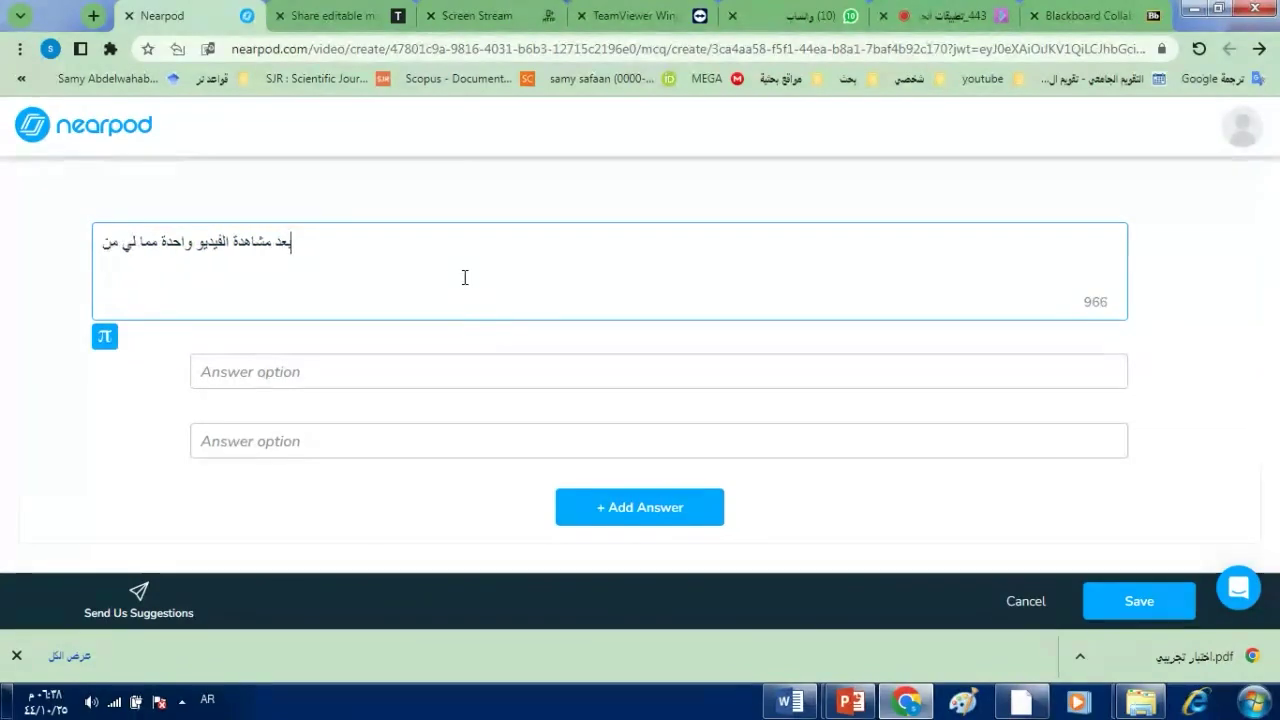
text( المكونات )
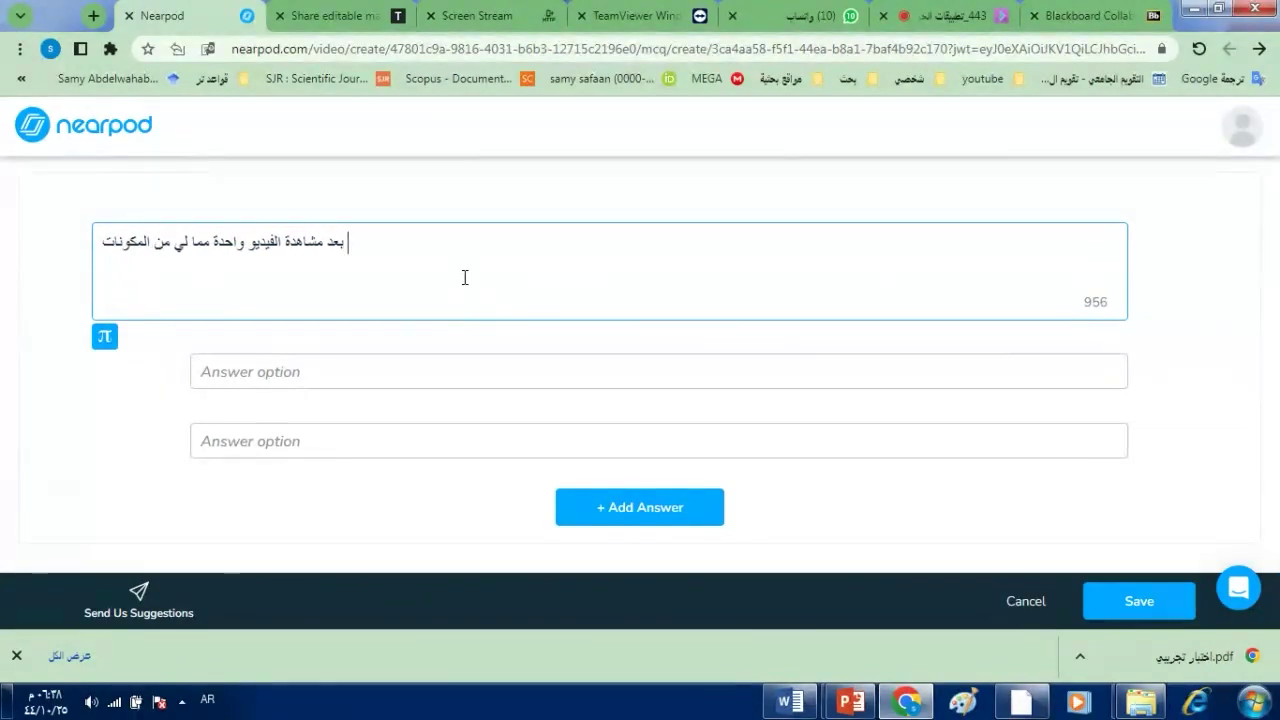
text(البرمجية)
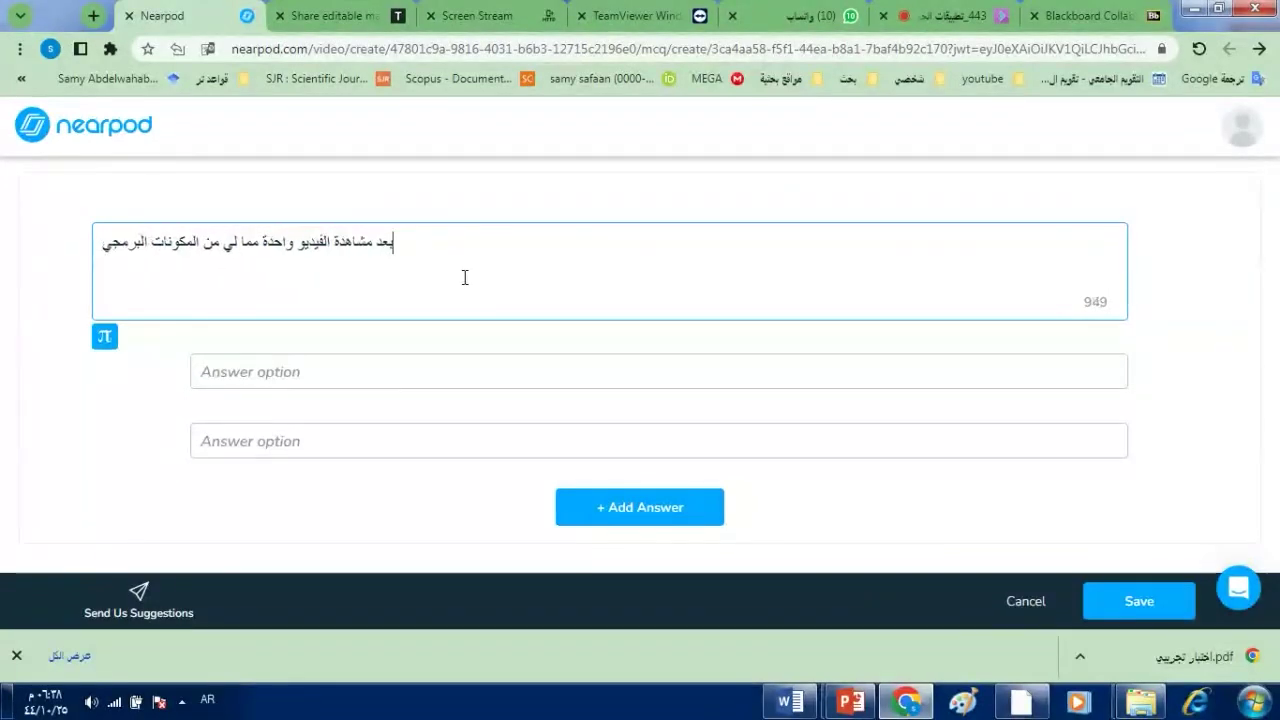
- Fill the question's two answer options with the placeholder texts "بشيب" and "شبشيبش"
click(279, 375)
text(بشيب)
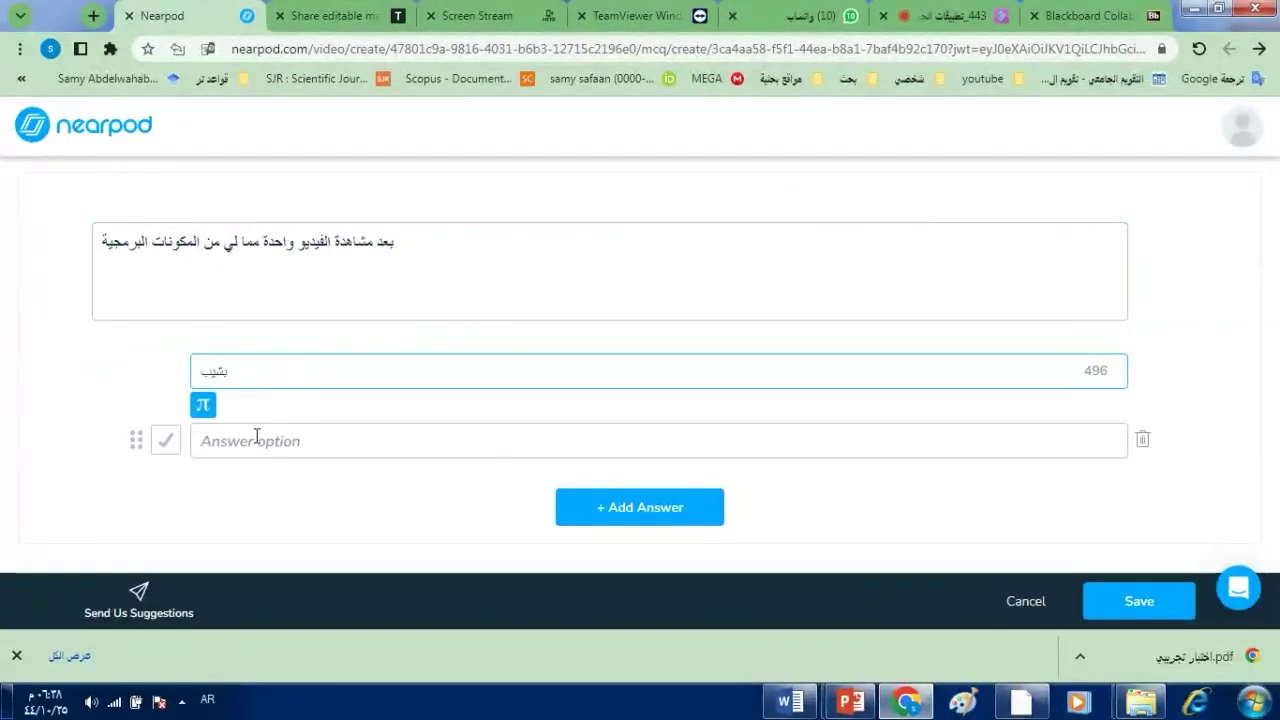
click(257, 440)
text(تبتبيش)
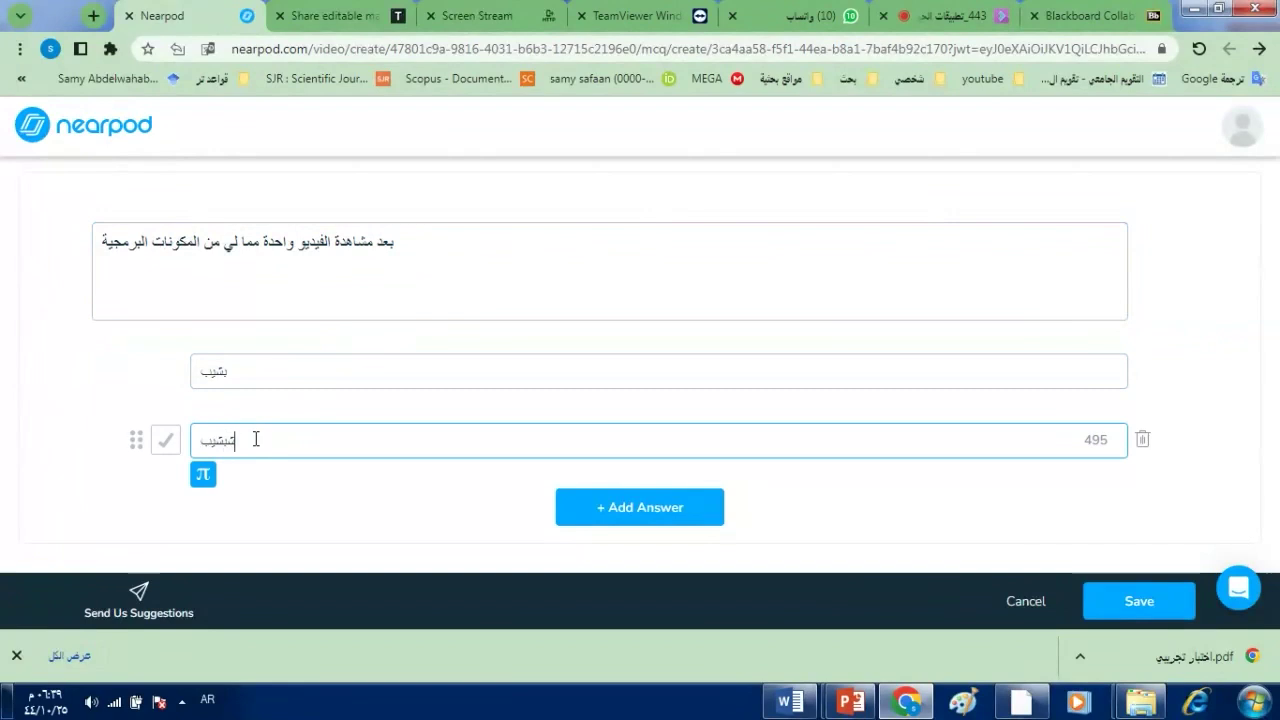
- Mark the second answer as correct, save the question, and save the video activity to the lesson
click(1145, 602)
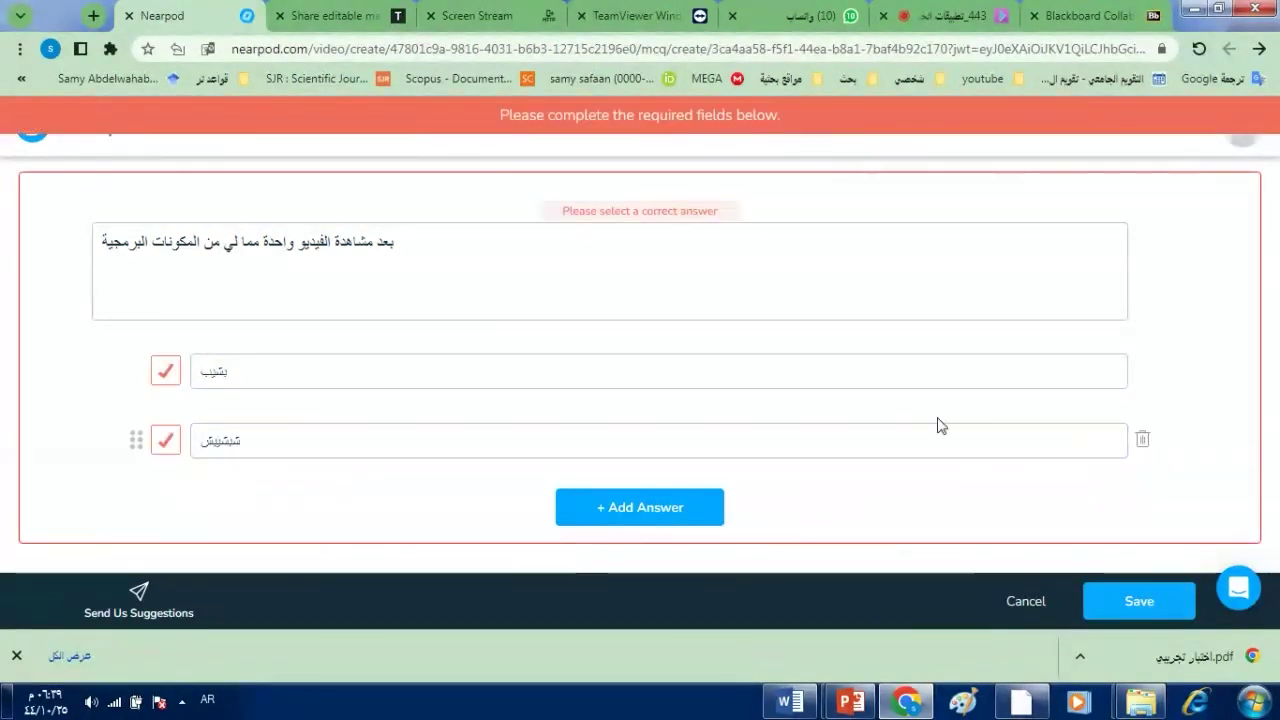
click(166, 442)
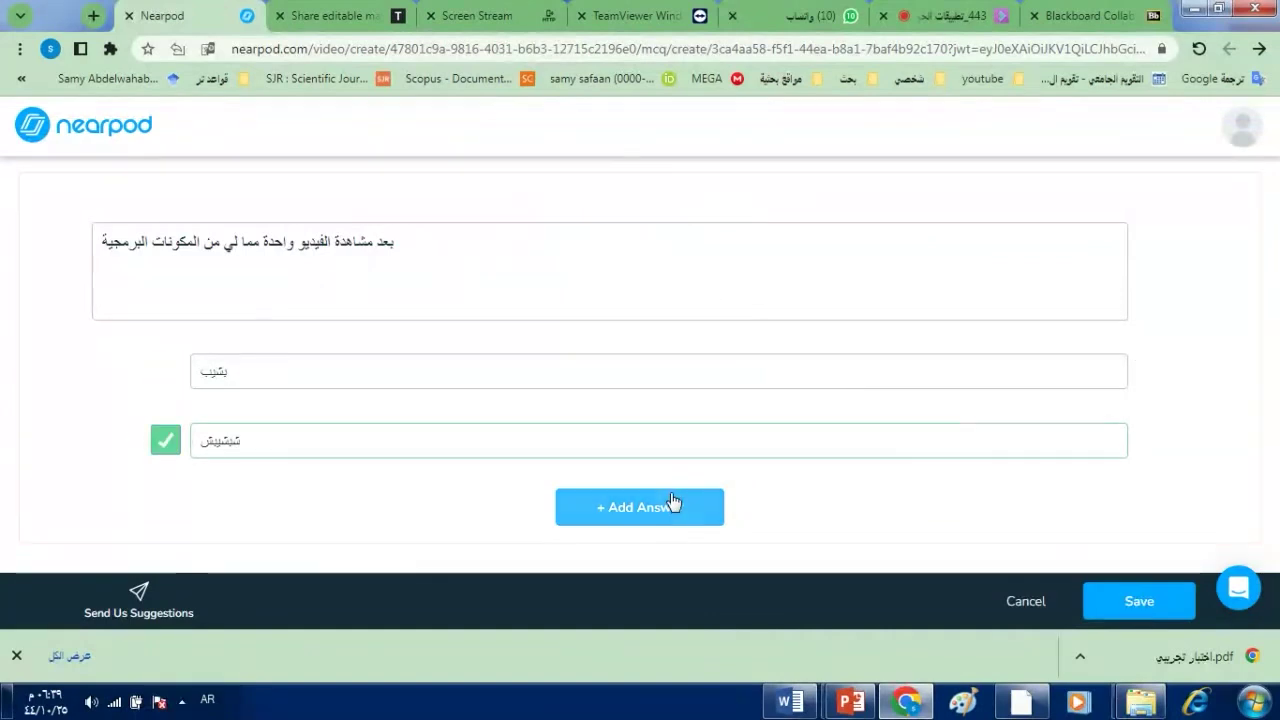
click(1117, 597)
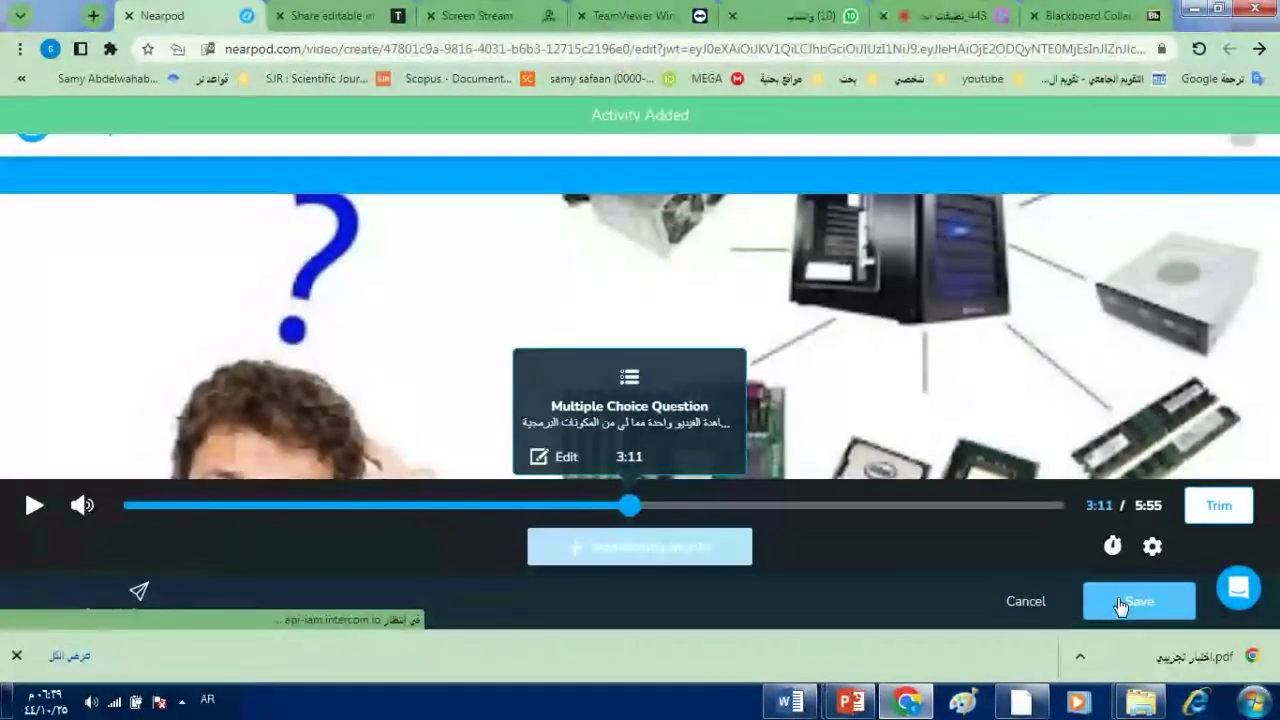
click(1120, 603)
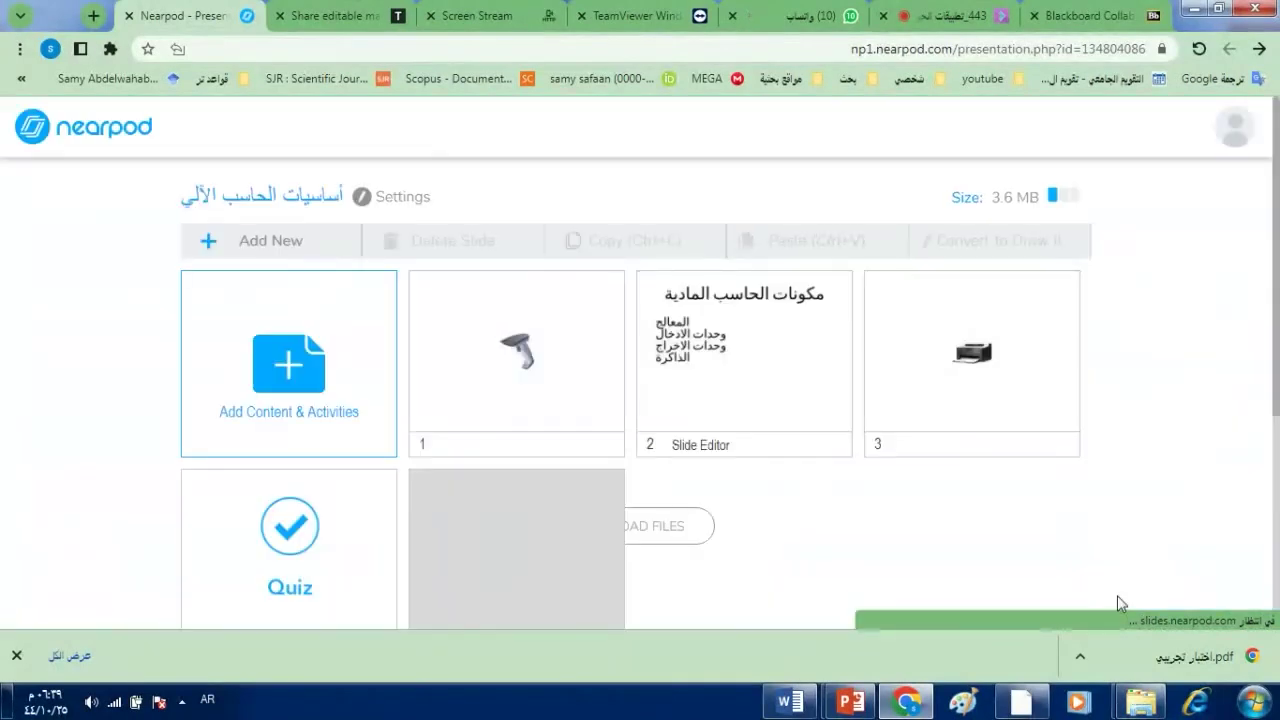
- Start adding a Nearpod 3D activity to the lesson after the video
drag(1275, 375, 1260, 436)
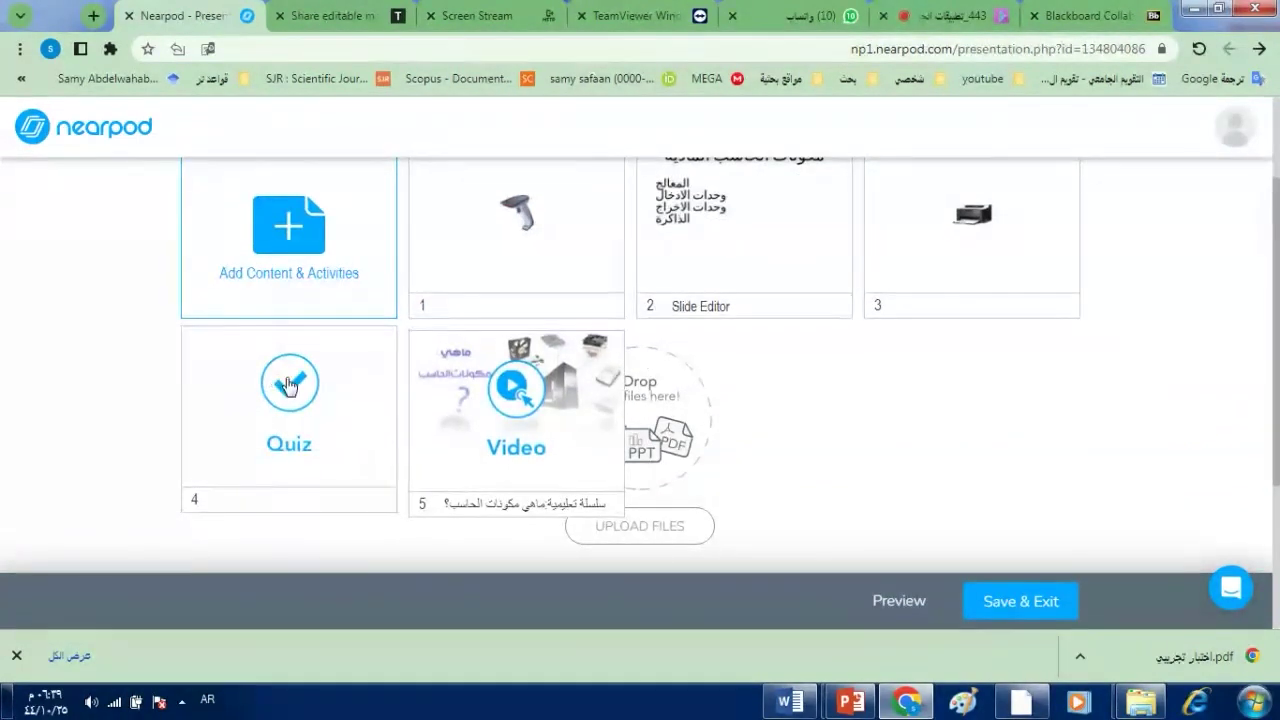
drag(1277, 433, 1277, 335)
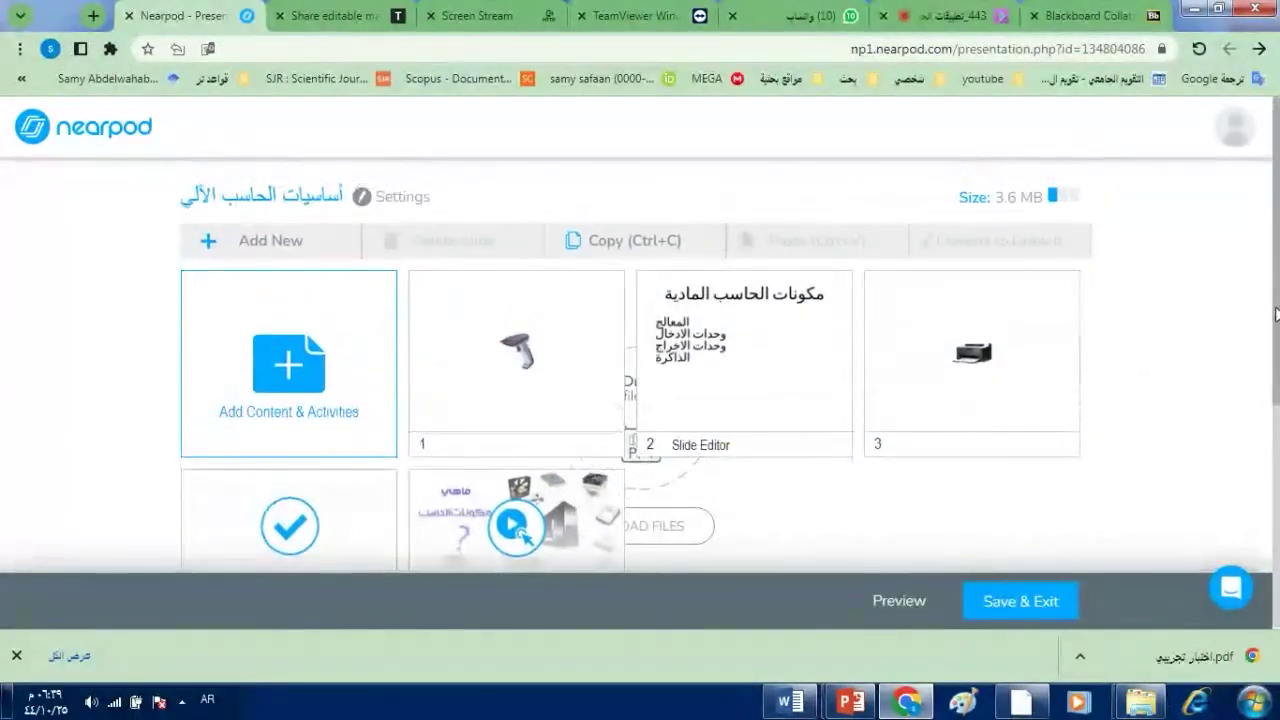
click(215, 240)
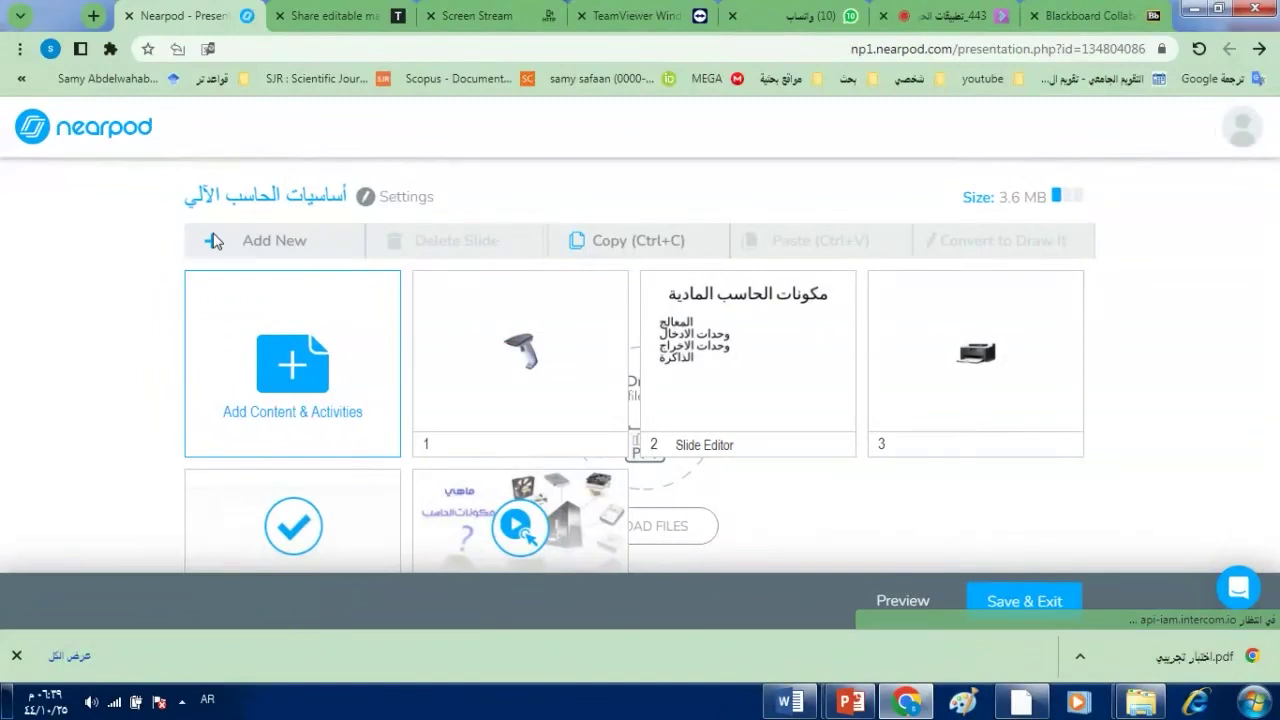
drag(885, 248, 880, 386)
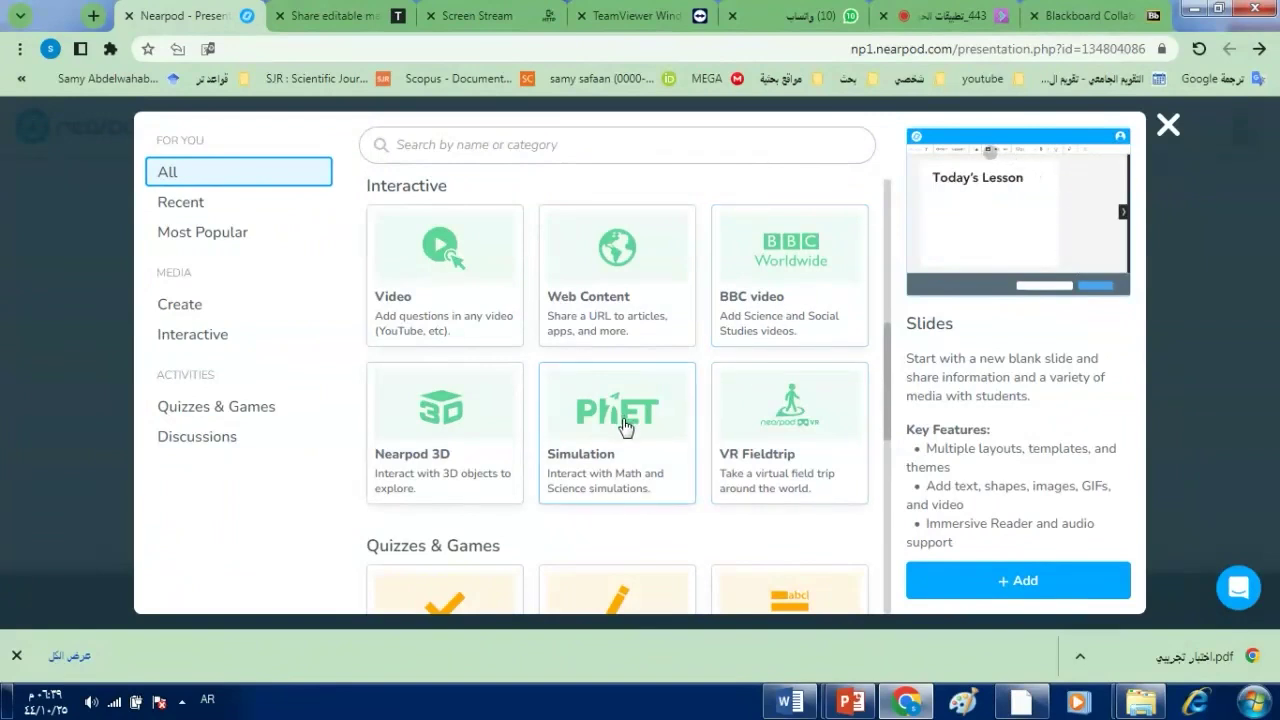
click(448, 427)
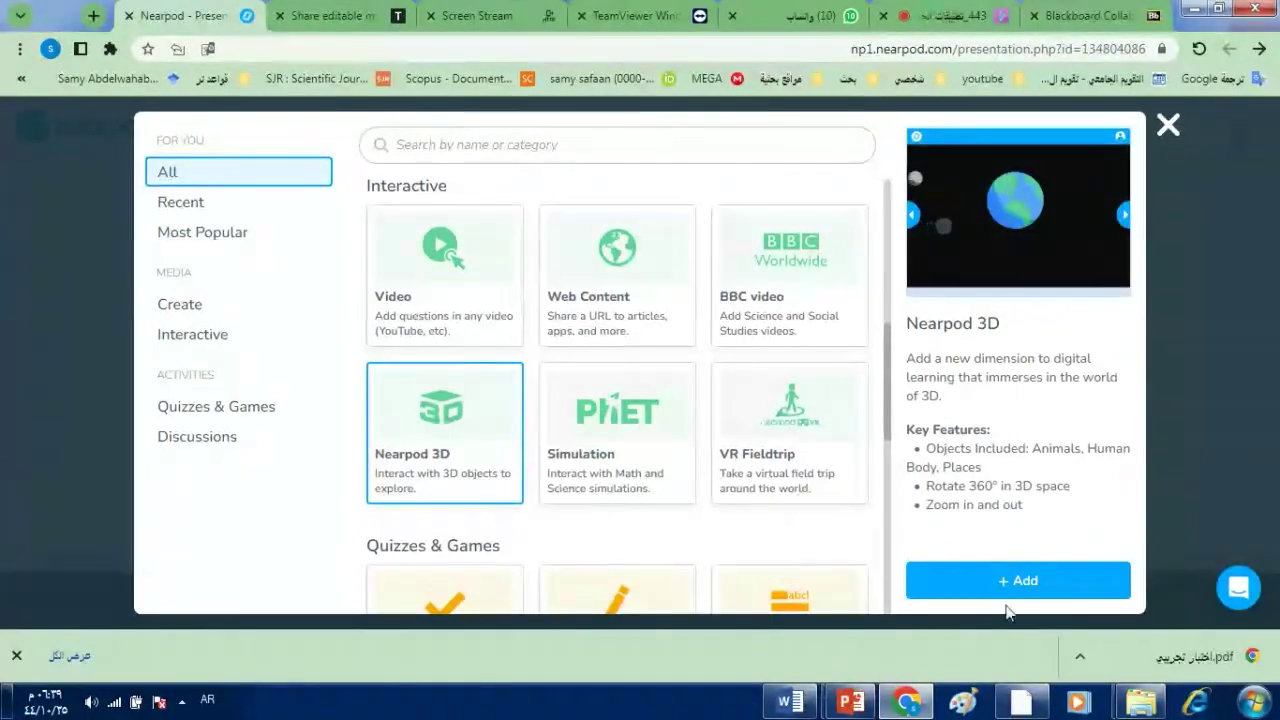
click(1034, 593)
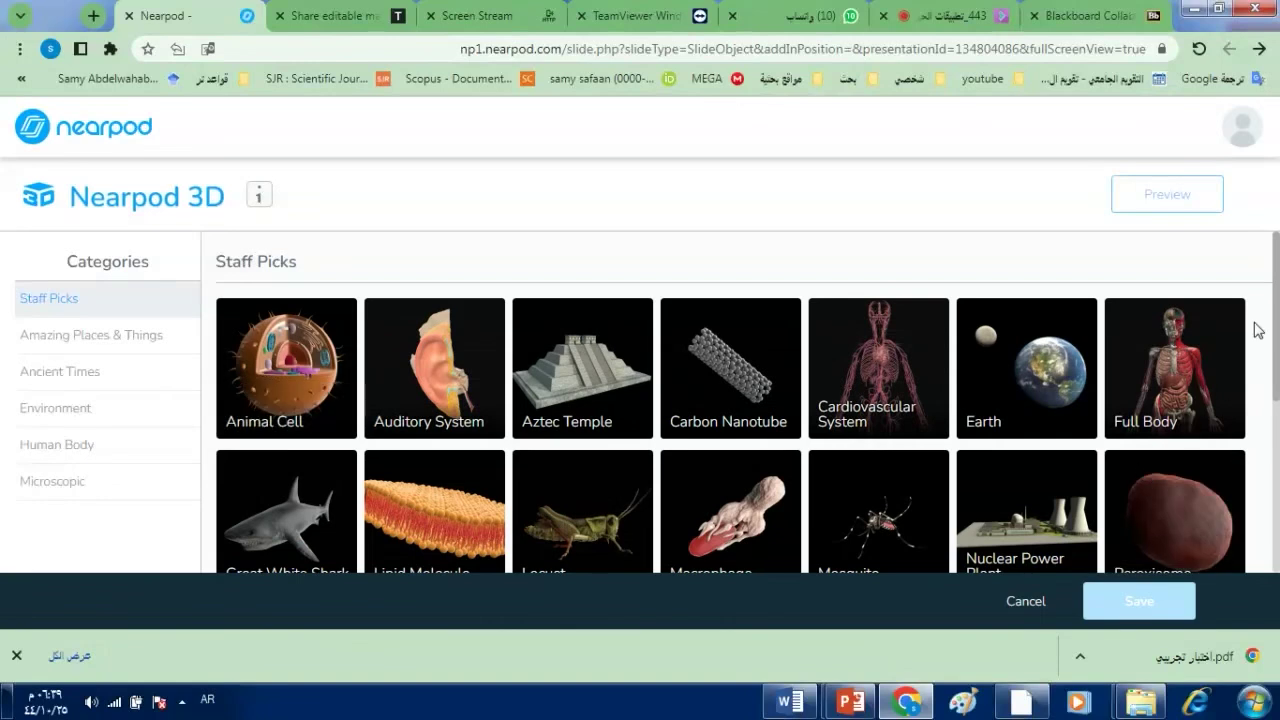
- Choose the Respiratory System model from the staff picks and save the 3D activity to the lesson
drag(1276, 257, 1268, 423)
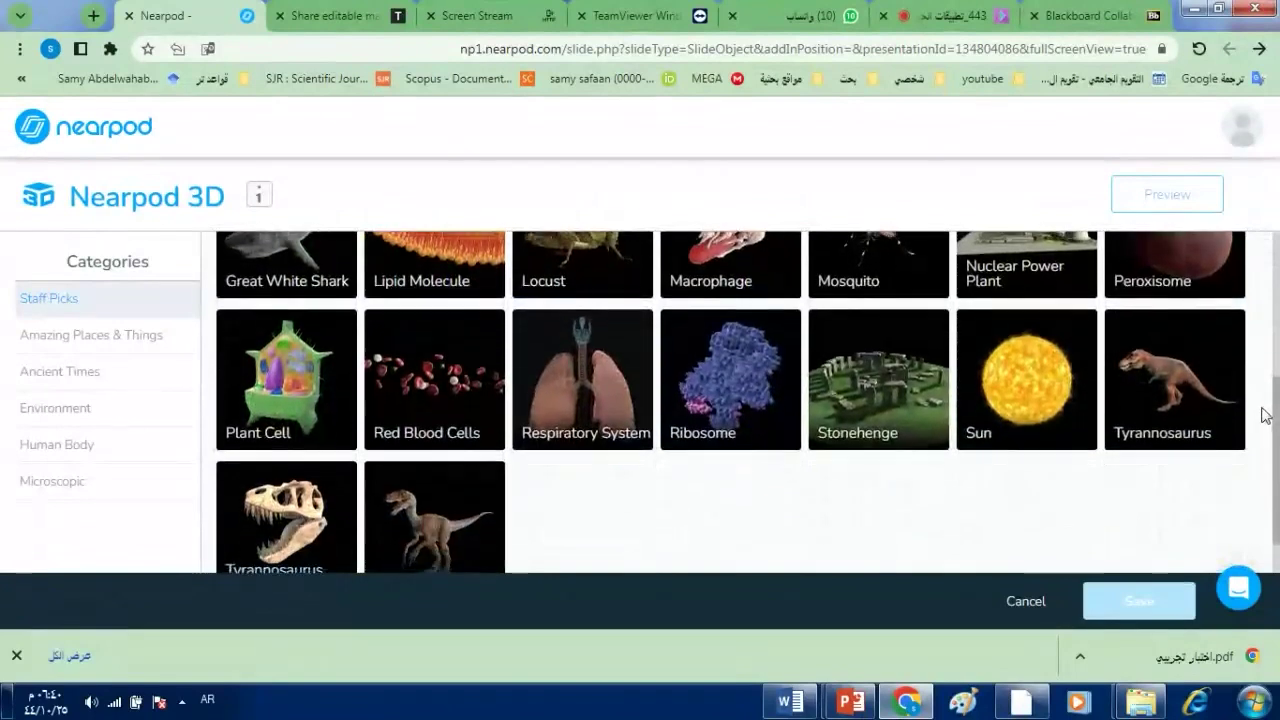
click(586, 387)
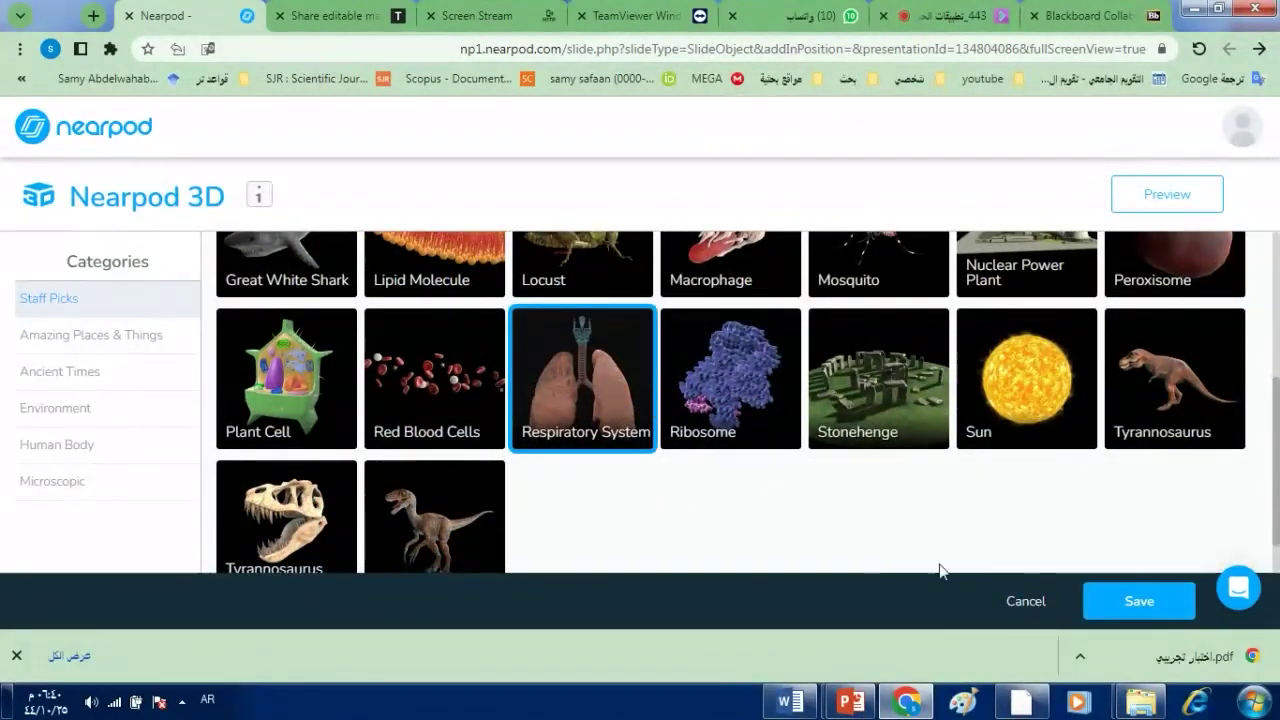
click(1144, 600)
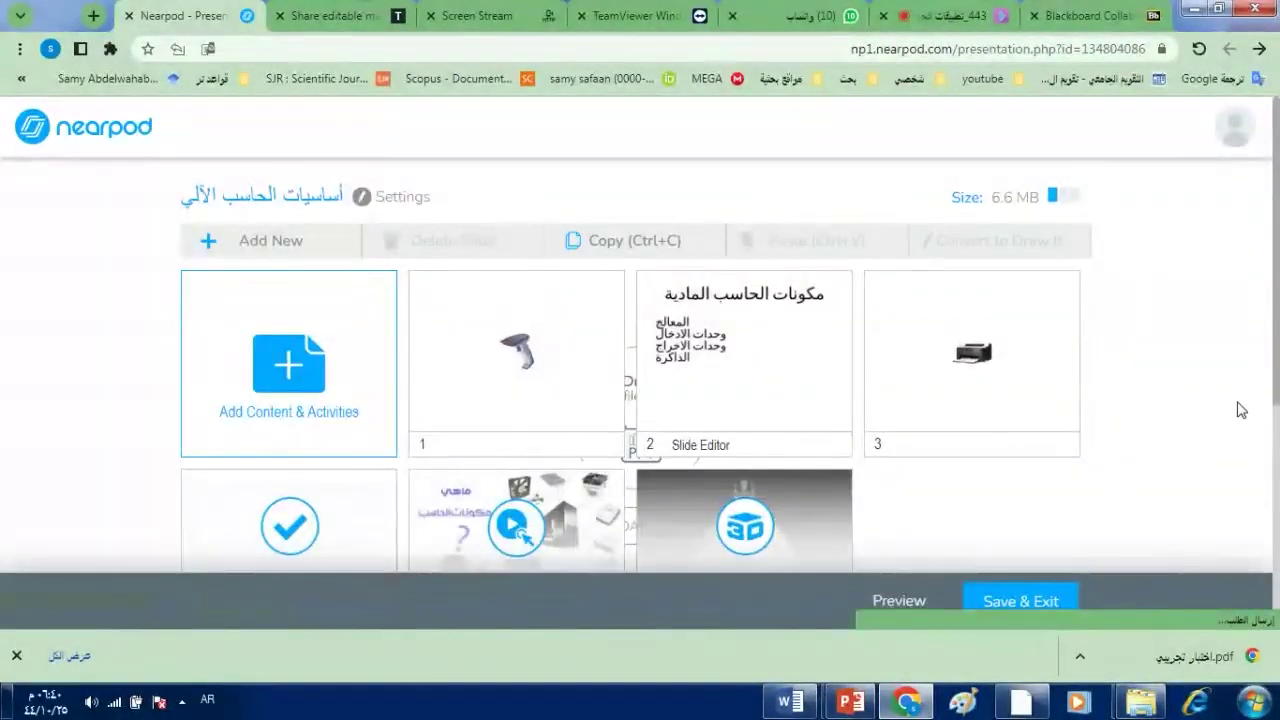
- Open the Respiratory System activity on slide 6, rotate its 3D model to inspect it, and save back to the lesson
scroll(1265, 405, down, 1)
scroll(1265, 405, down, 1)
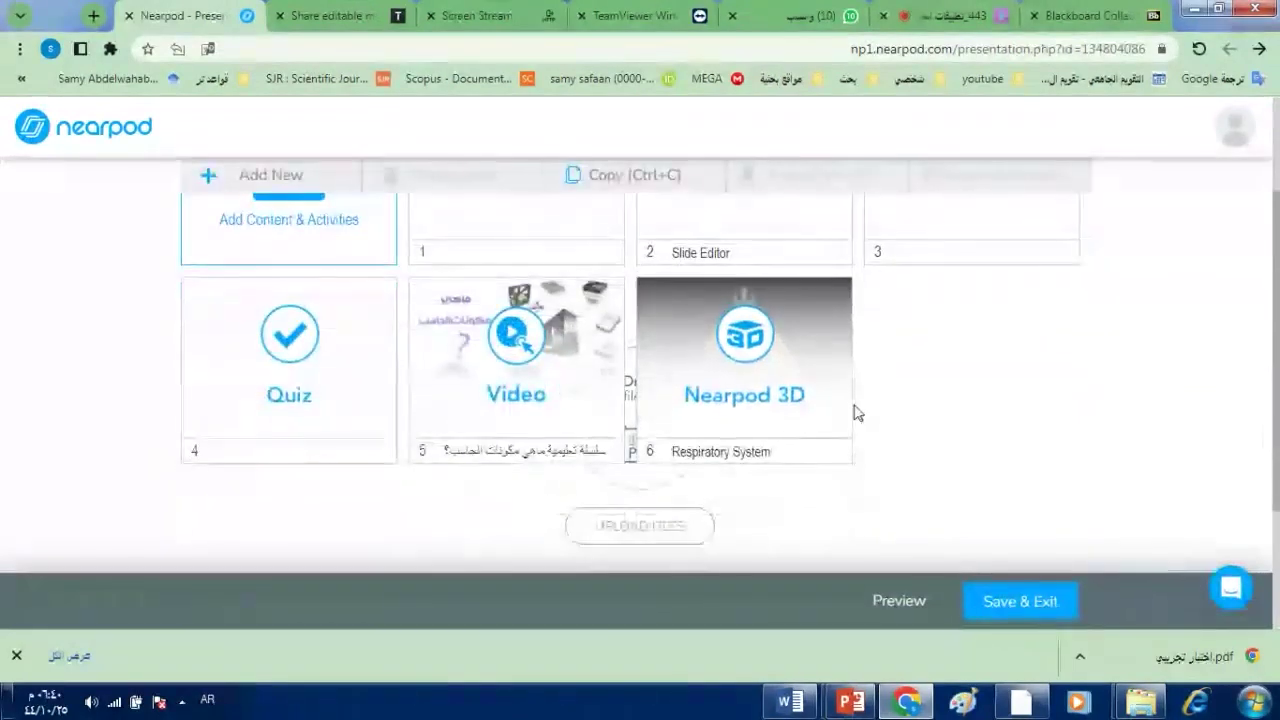
click(760, 374)
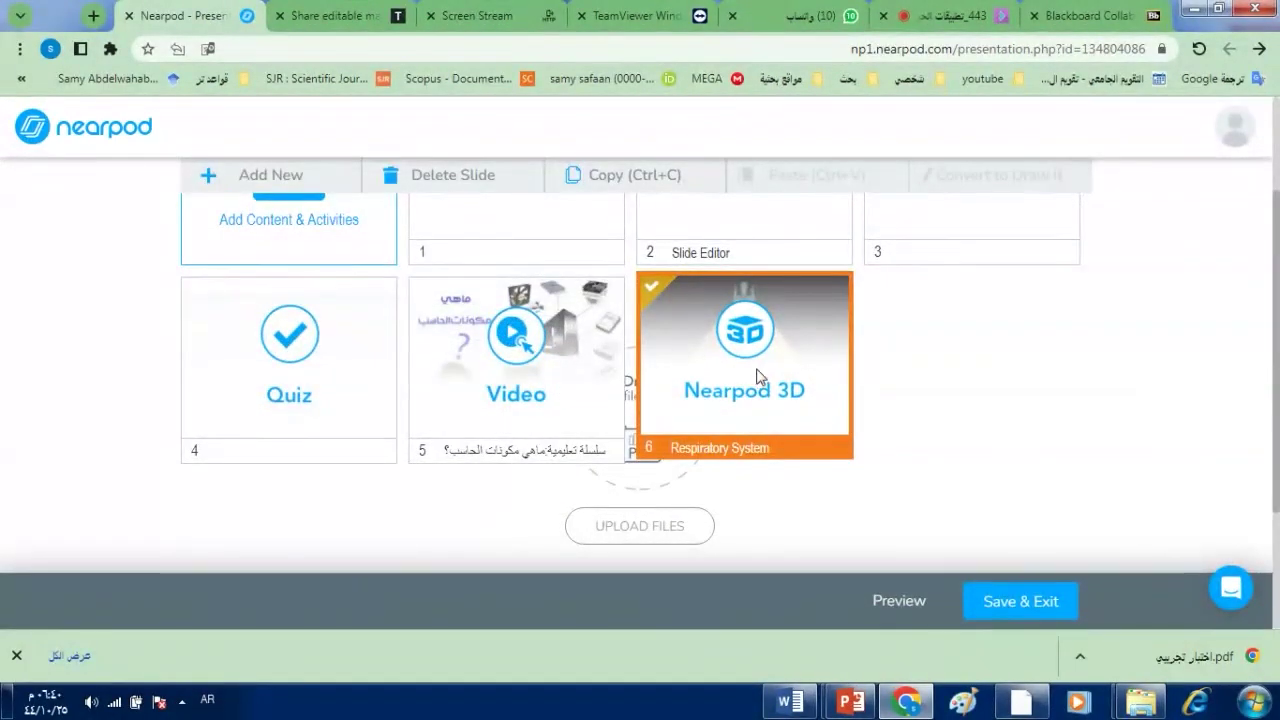
double_click(759, 376)
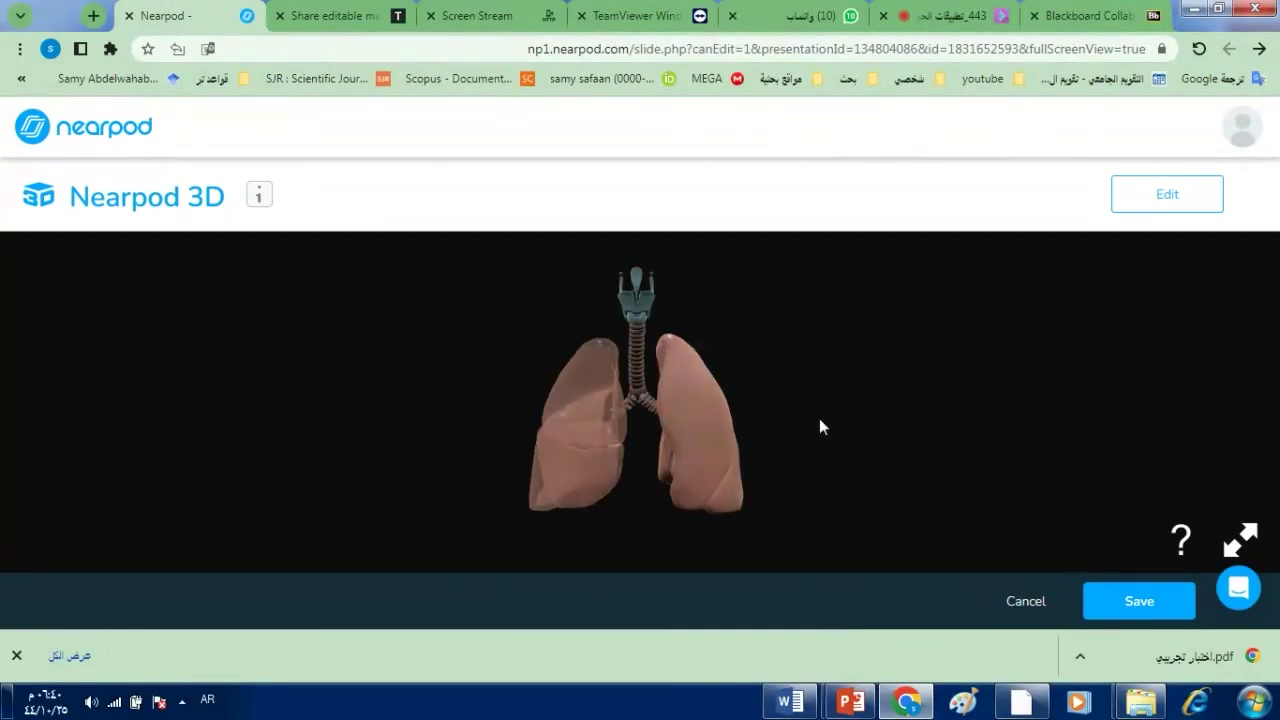
drag(1100, 470, 1037, 408)
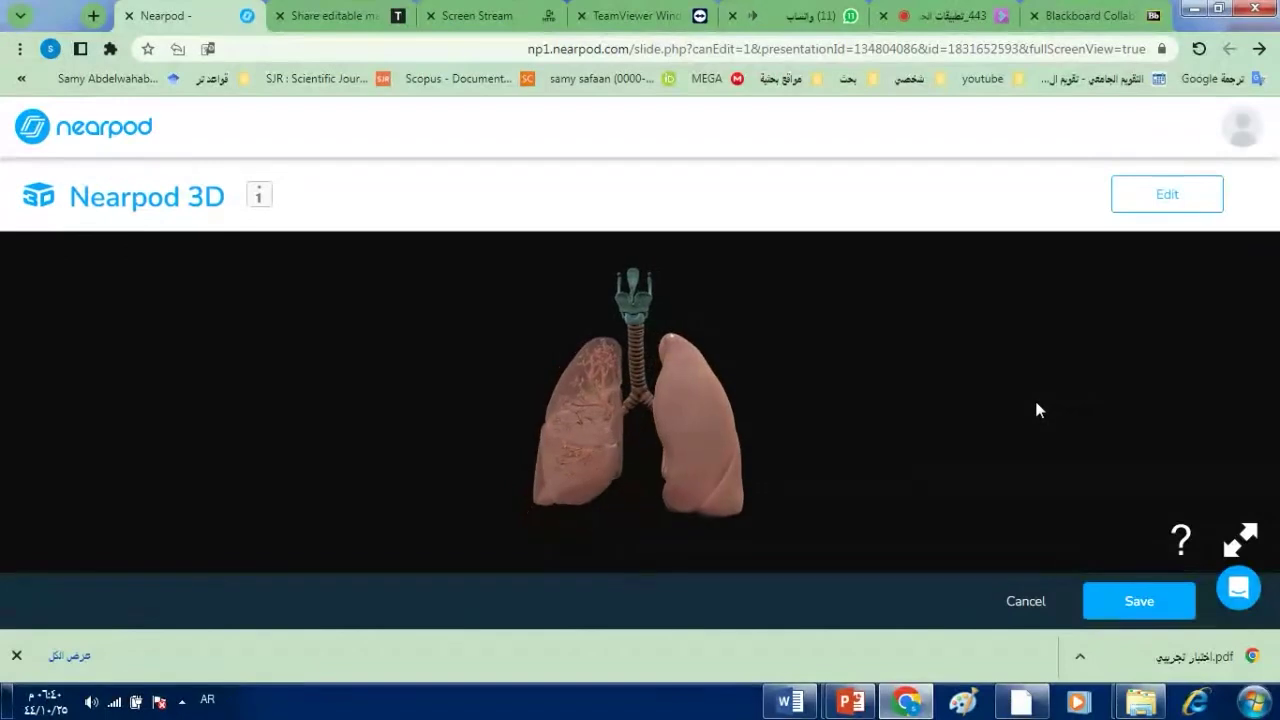
click(1157, 608)
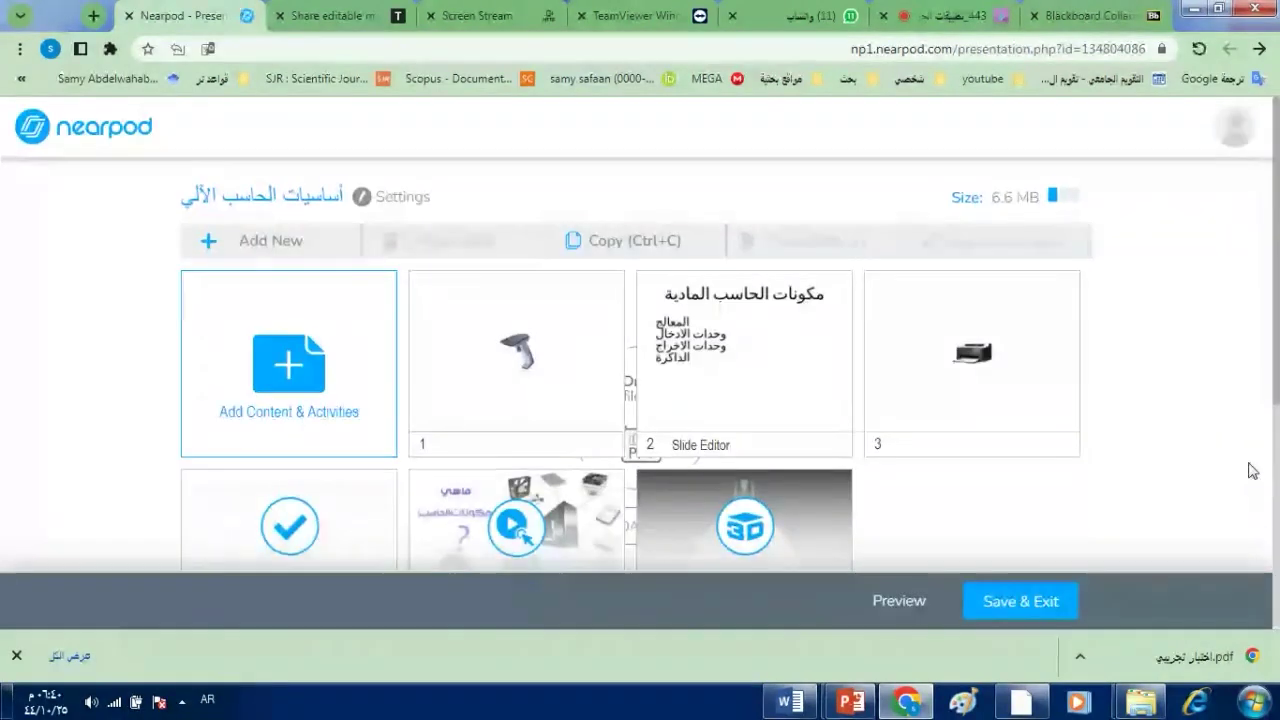
- Look over the lesson's slides and activities, and save and exit the lesson
scroll(1262, 438, down, 1)
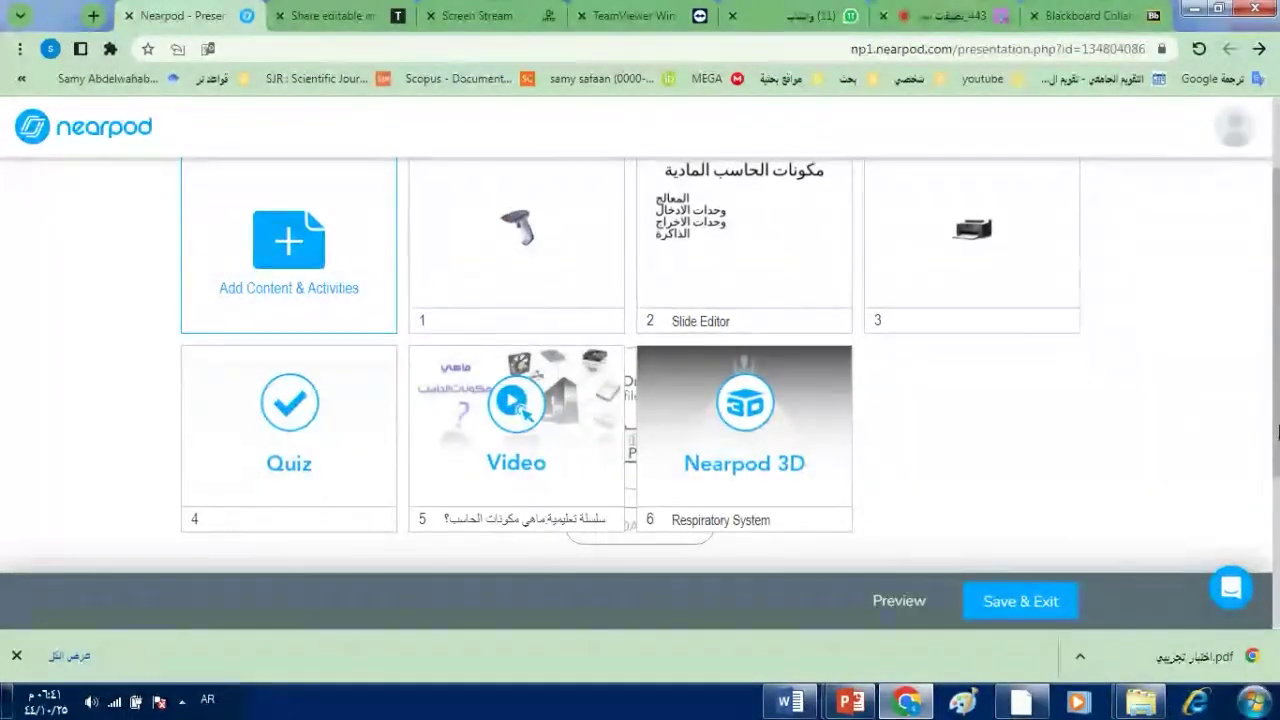
drag(1277, 428, 1277, 420)
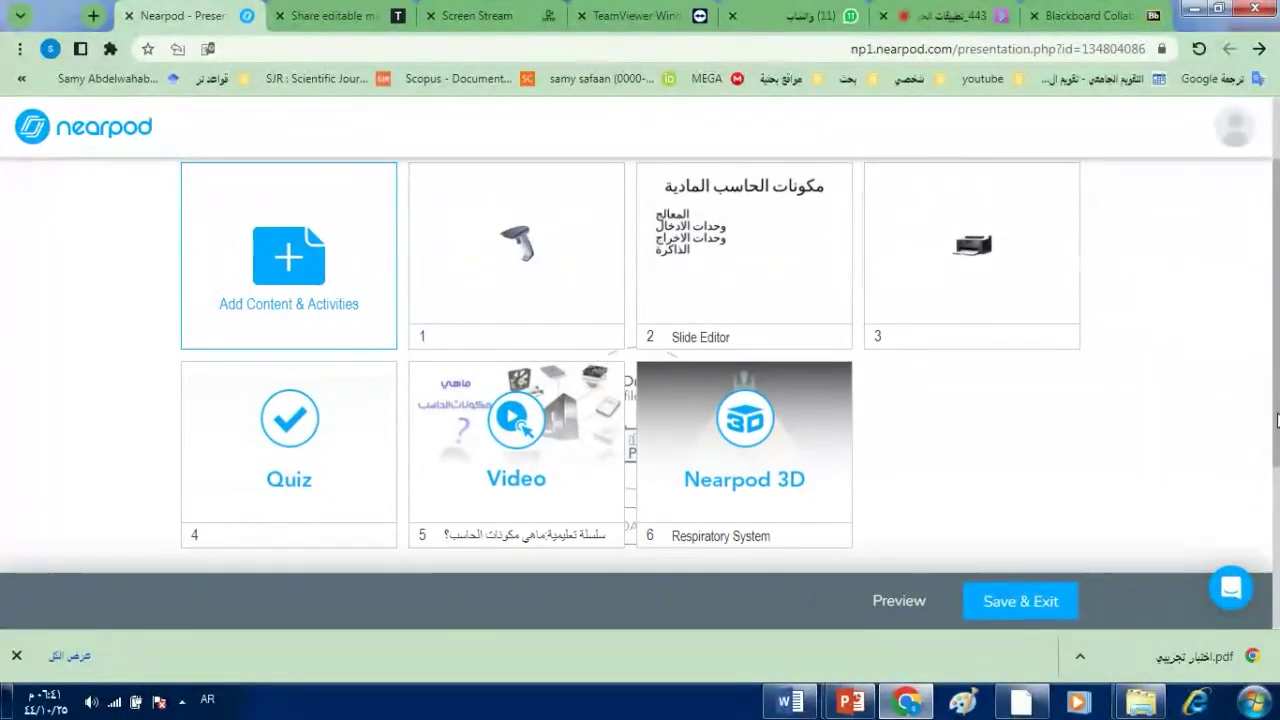
click(1025, 605)
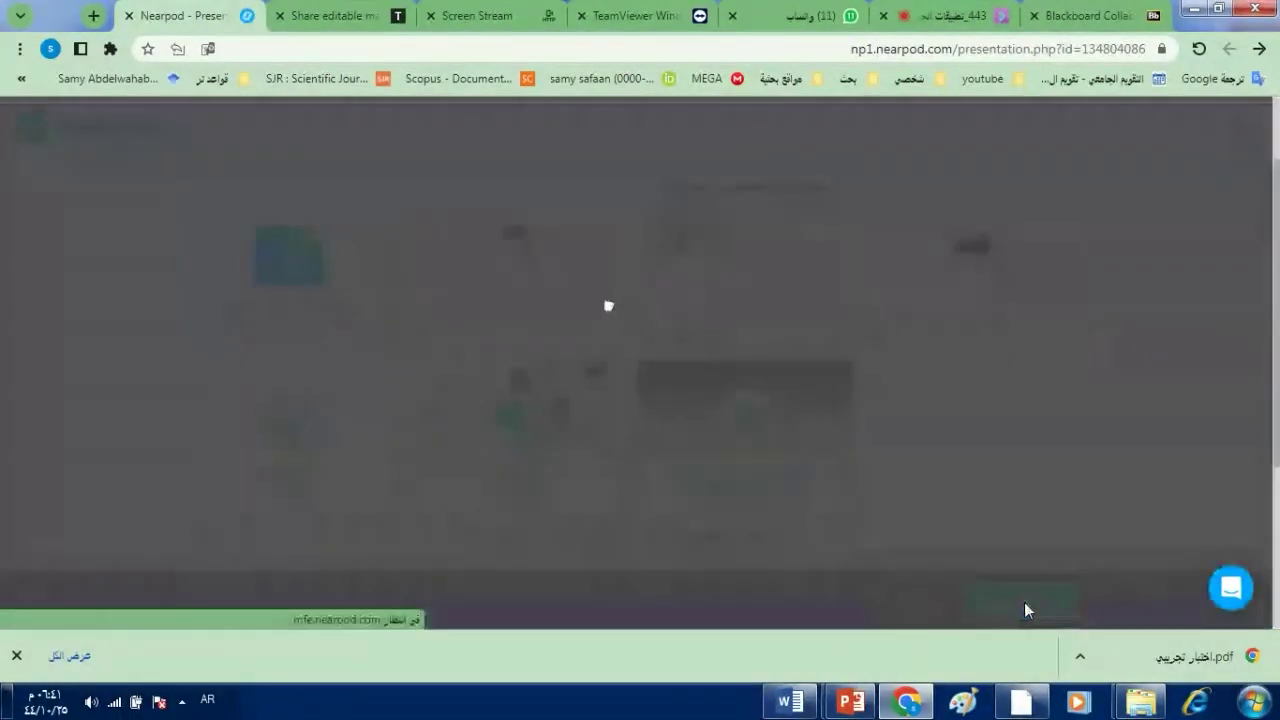